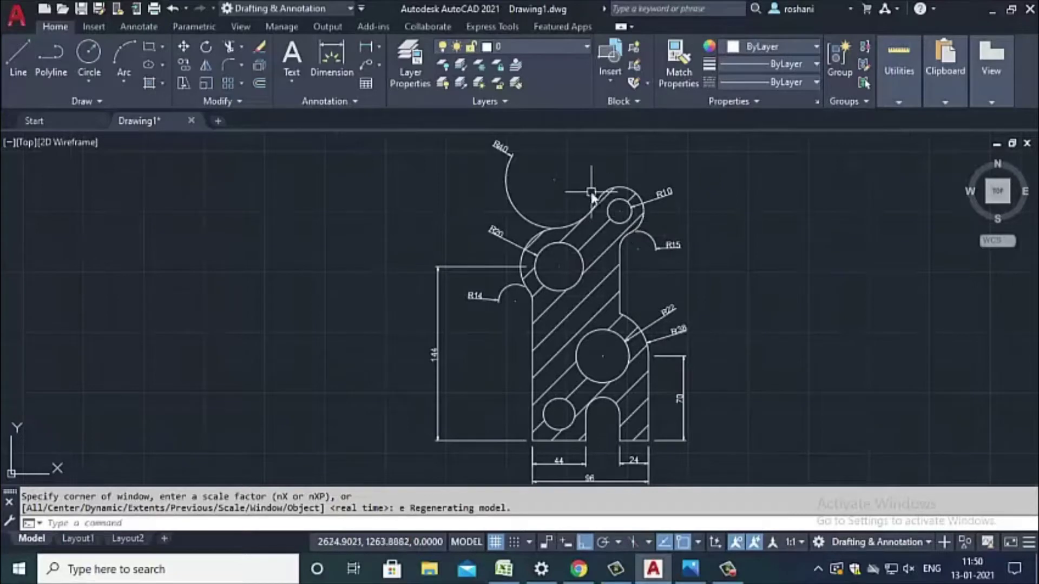
# - Pan the hatched reference bracket to the left to clear empty space, then start LINE
pyautogui.scroll(2, 633, 216)
pyautogui.scroll(-1, 635, 218)
pyautogui.scroll(-2, 634, 218)
pyautogui.scroll(2, 534, 243)
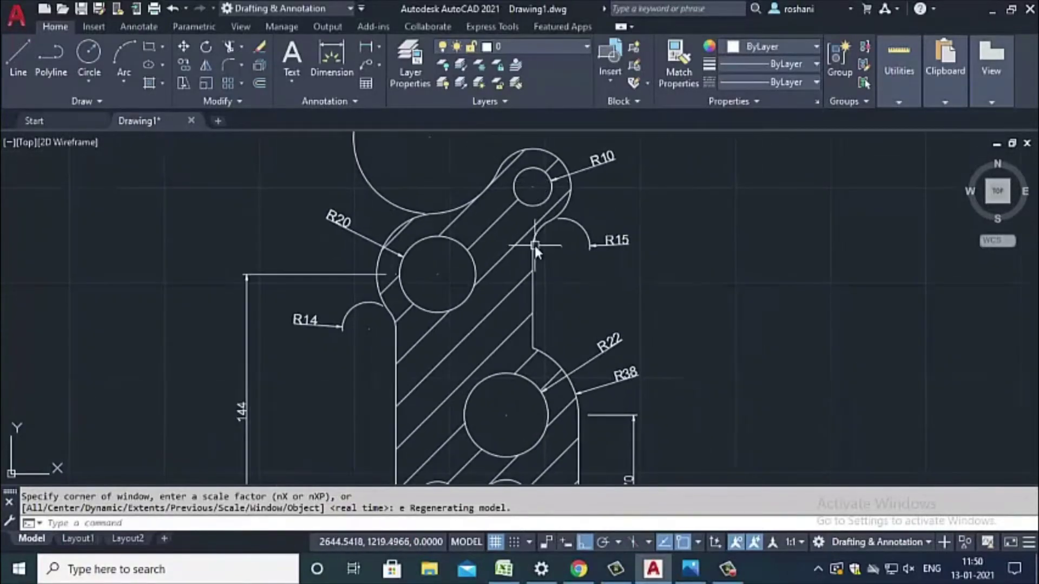
pyautogui.scroll(-2, 533, 249)
pyautogui.moveTo(531, 245); pyautogui.dragTo(509, 239, button='middle')
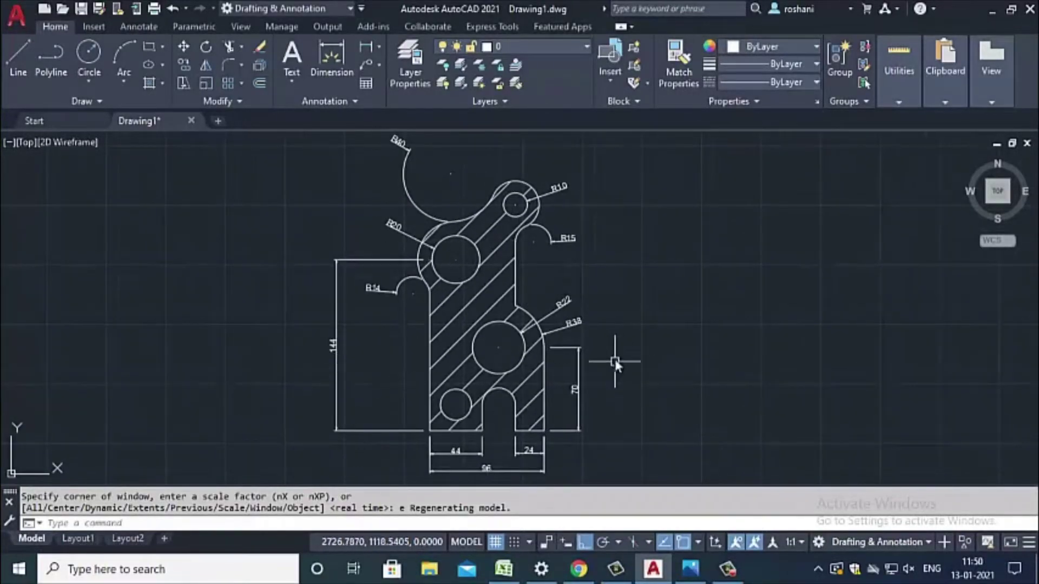
pyautogui.moveTo(608, 352); pyautogui.dragTo(476, 348, button='middle')
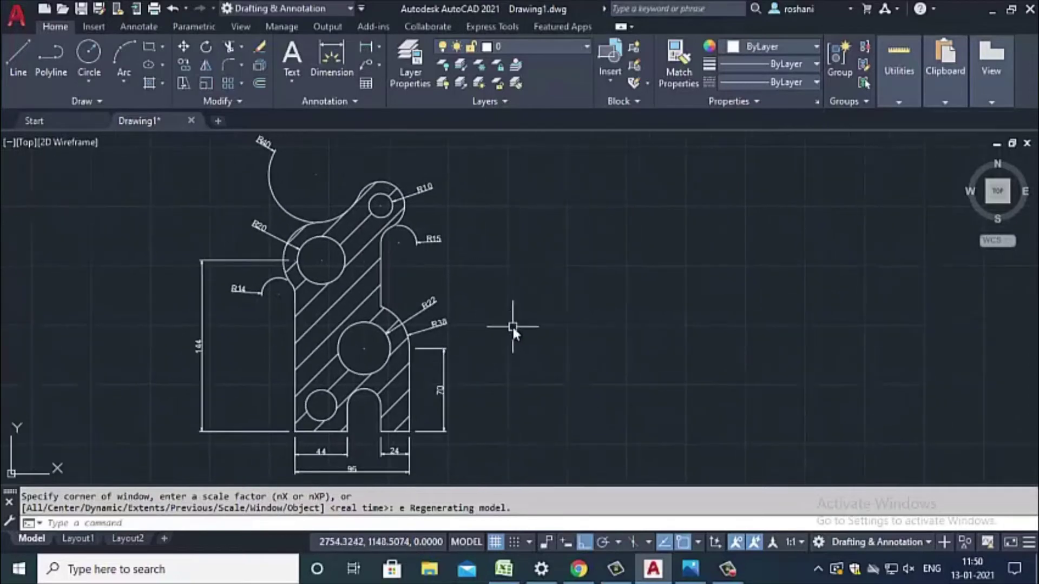
pyautogui.click(513, 309)
pyautogui.click(642, 374)
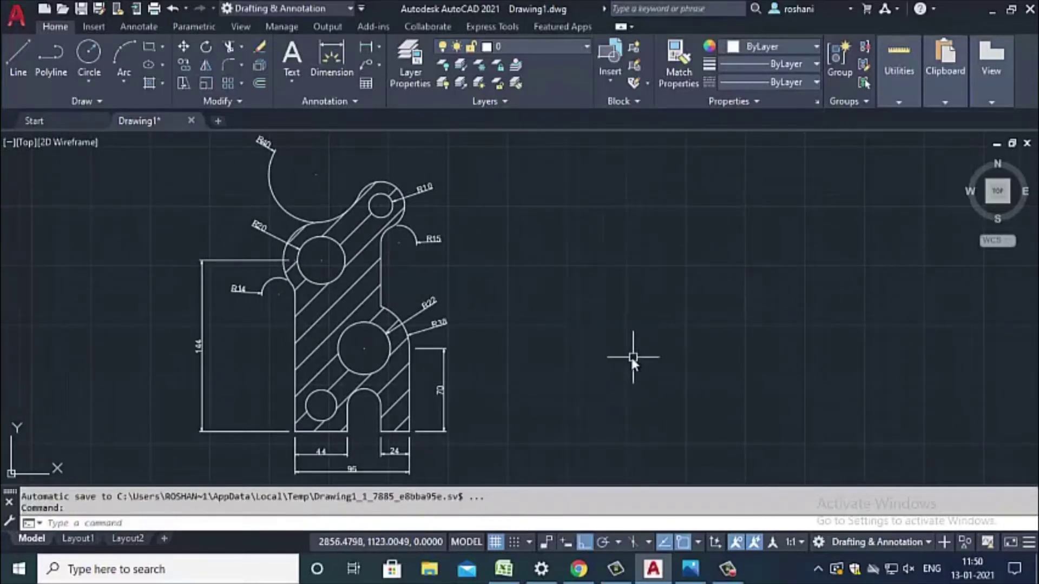
pyautogui.write('l')
pyautogui.press('Return')
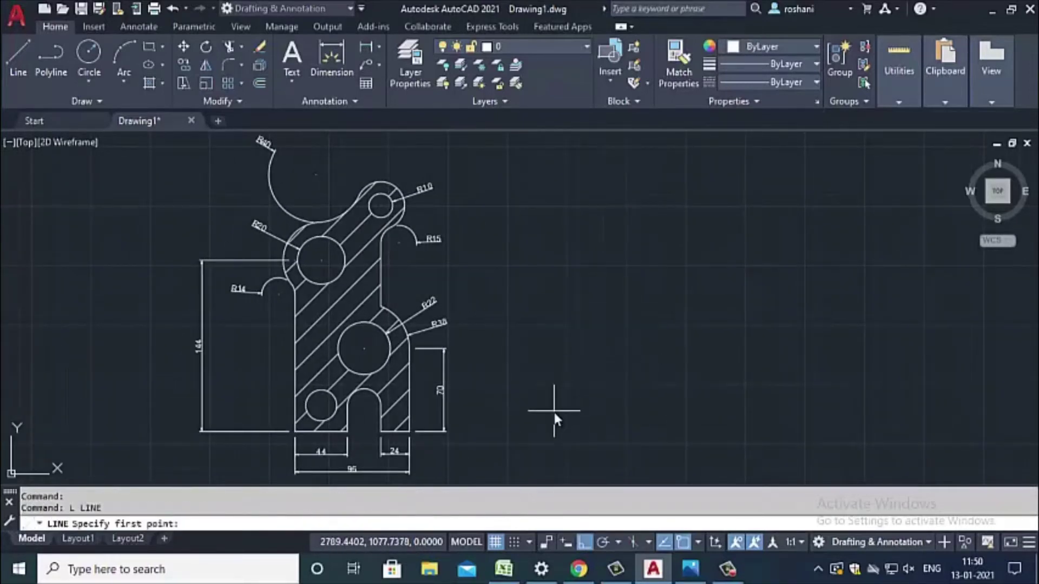
# - Start the outline with a 44-unit base, a 22-unit rise and a 28-unit top
pyautogui.click(550, 417)
pyautogui.press('Escape')
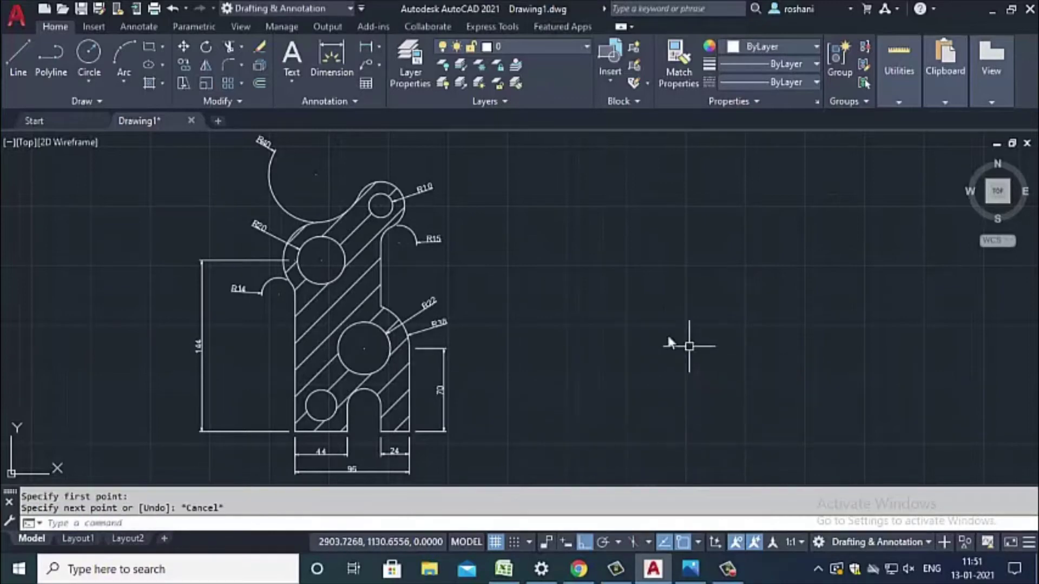
pyautogui.click(19, 54)
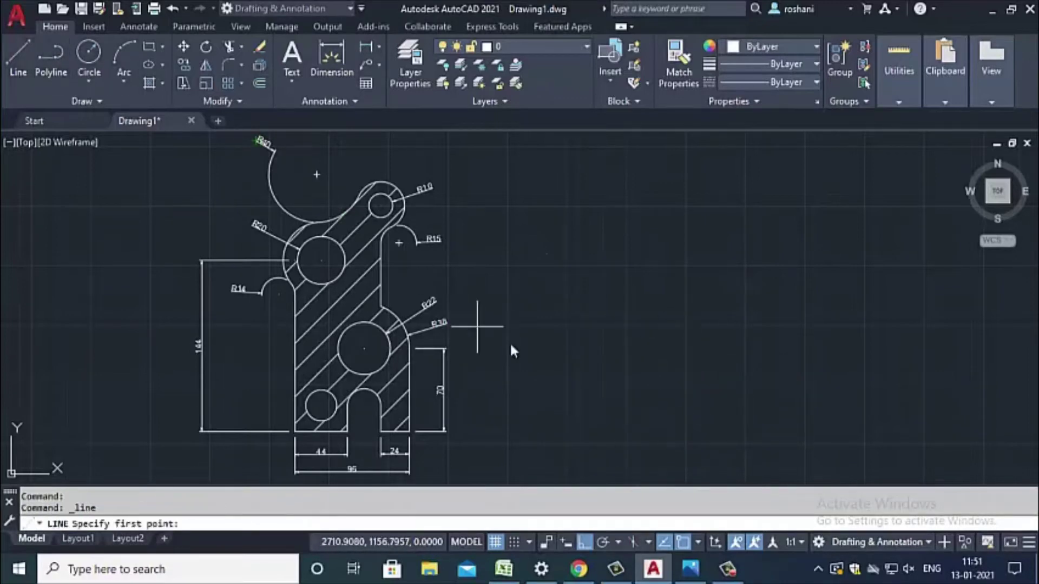
pyautogui.click(566, 417)
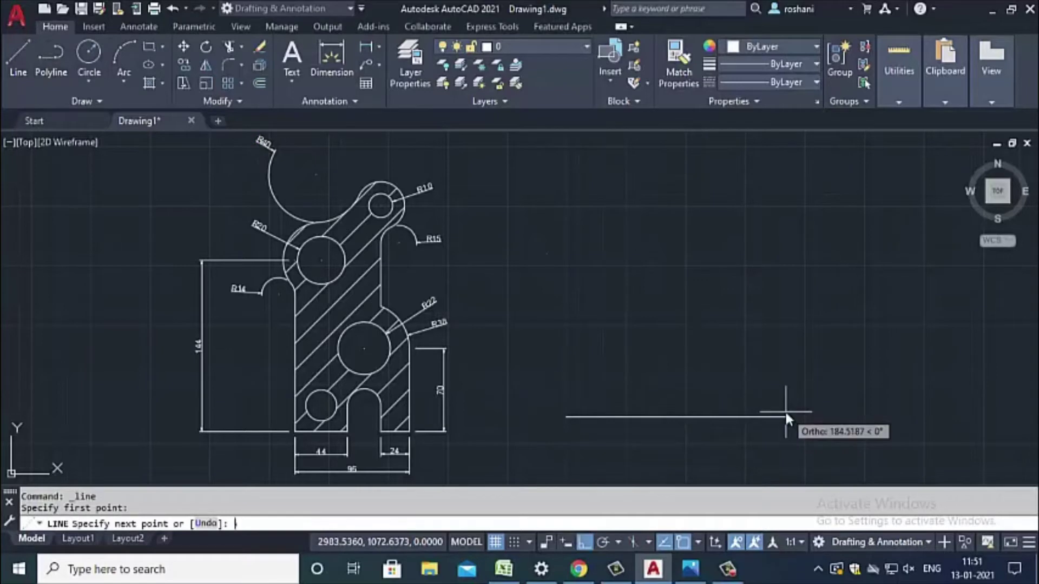
pyautogui.write('4')
pyautogui.press('Return')
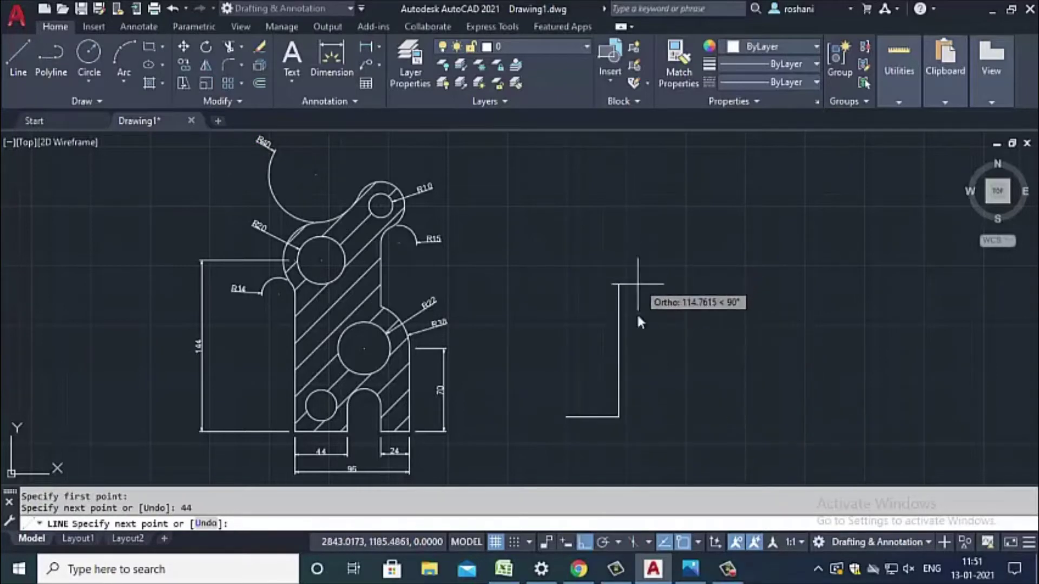
pyautogui.scroll(2, 641, 382)
pyautogui.write('22')
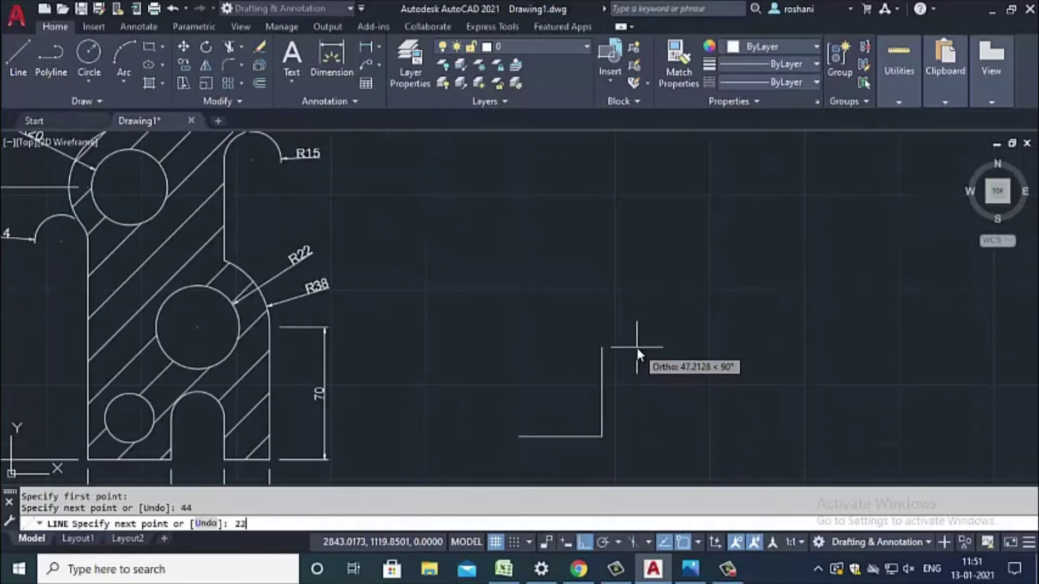
pyautogui.press('Return')
pyautogui.write('28')
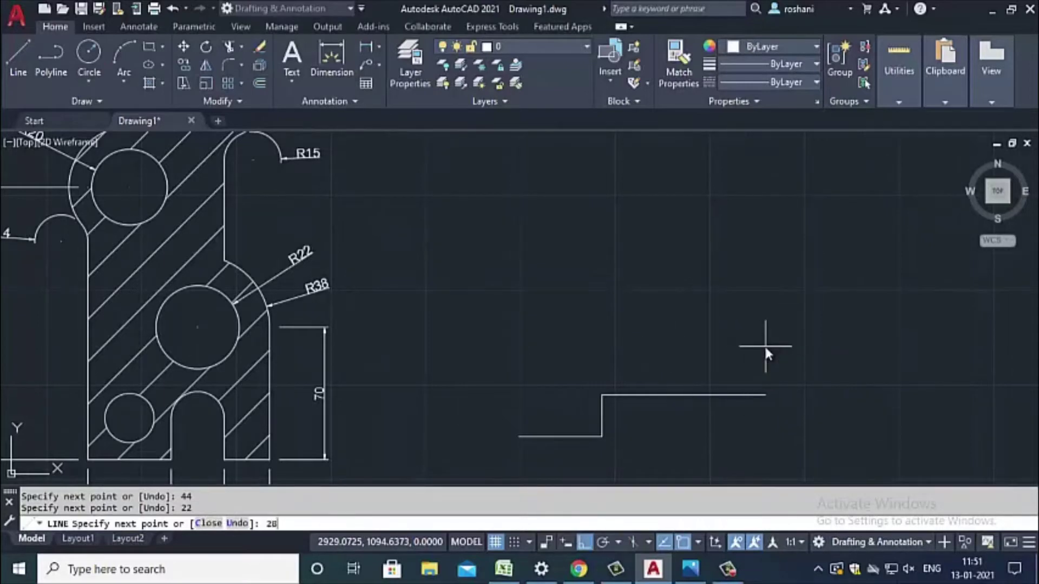
pyautogui.press('Return')
# - Continue the outline with a 22-unit drop, a 24-unit run and a 70-unit upright
pyautogui.write('22')
pyautogui.press('Return')
pyautogui.scroll(-2, 659, 417)
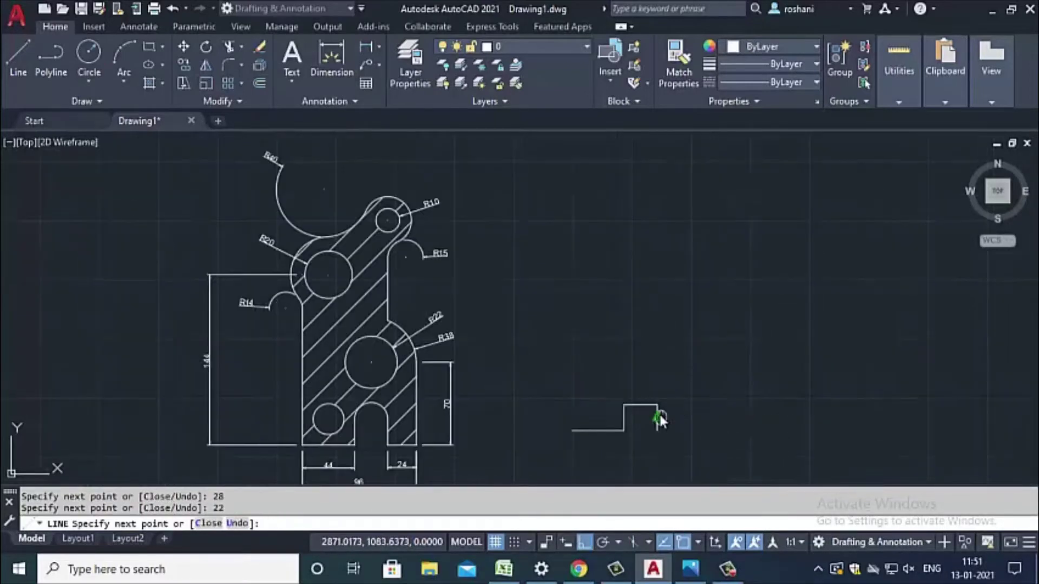
pyautogui.scroll(2, 704, 405)
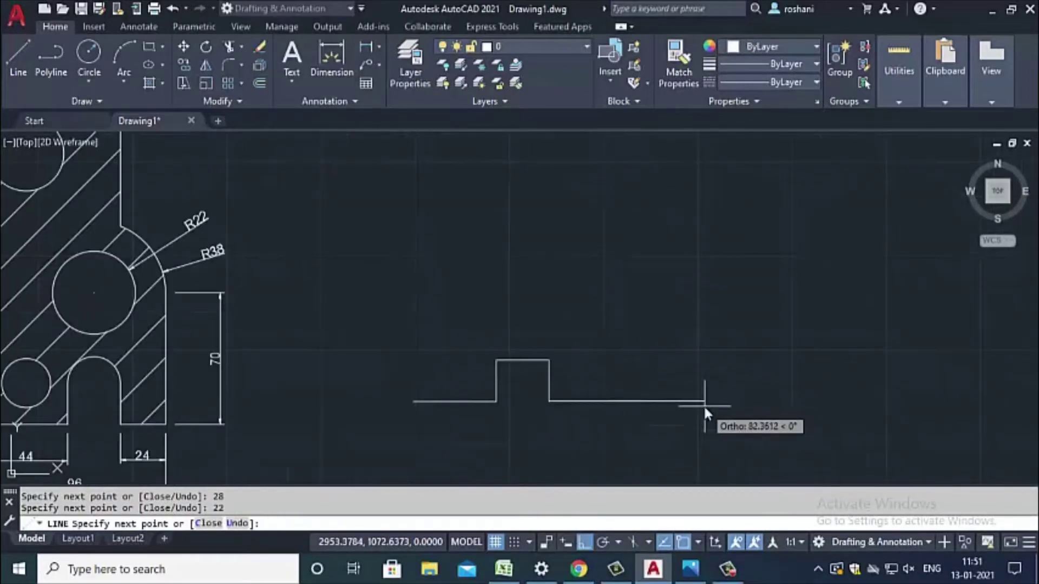
pyautogui.write('24')
pyautogui.press('Return')
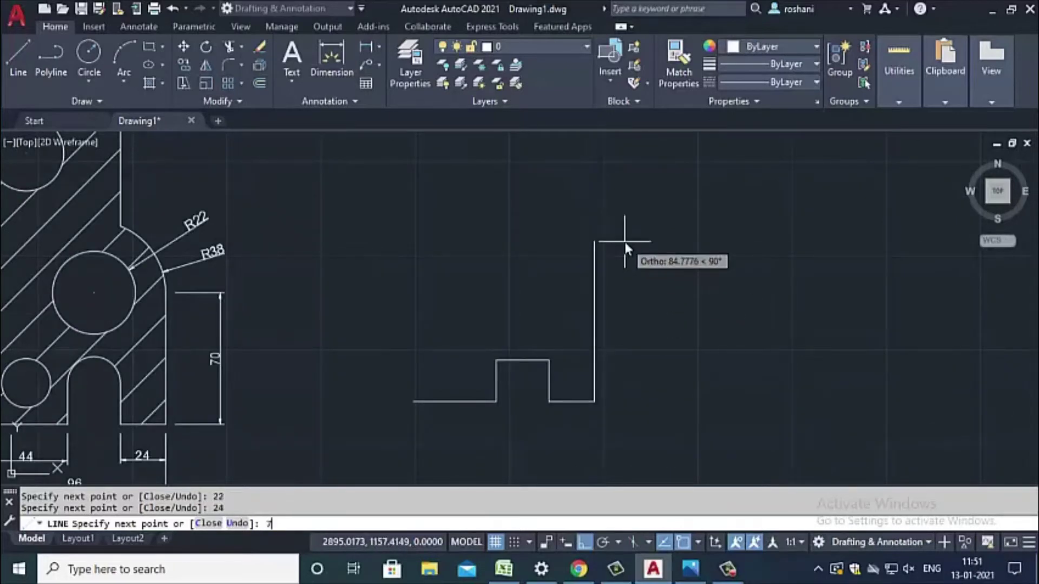
pyautogui.write('0')
pyautogui.press('Return')
pyautogui.press('Escape')
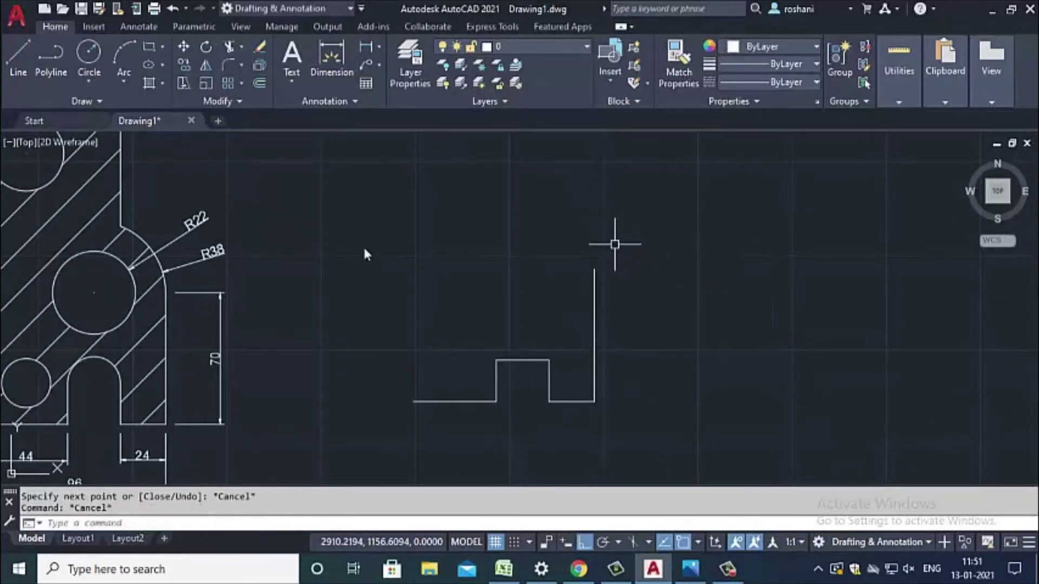
# - Draw a 2-point circle across the raised step's two top corners
pyautogui.click(89, 54)
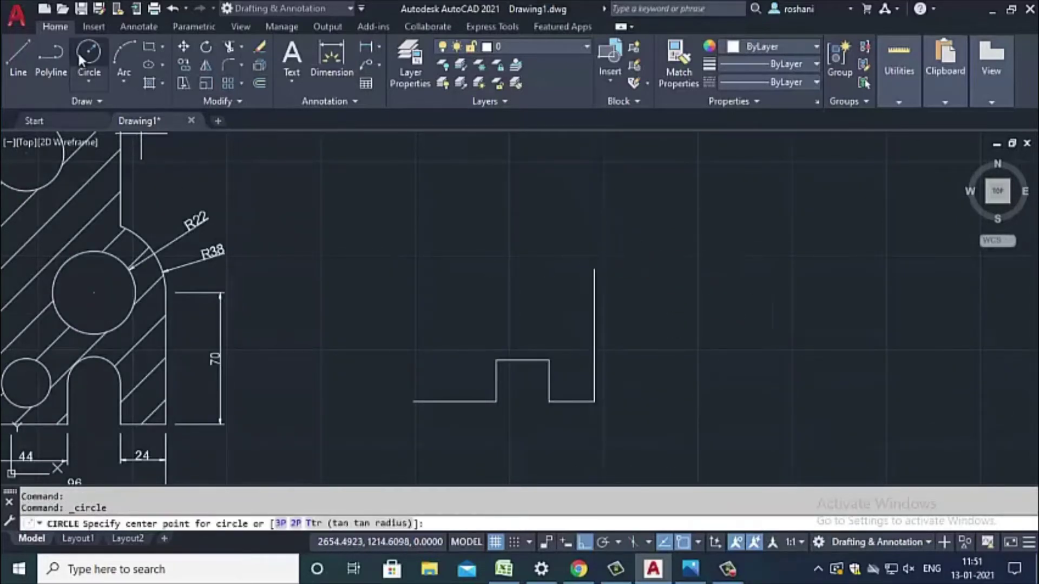
pyautogui.click(295, 523)
pyautogui.click(496, 360)
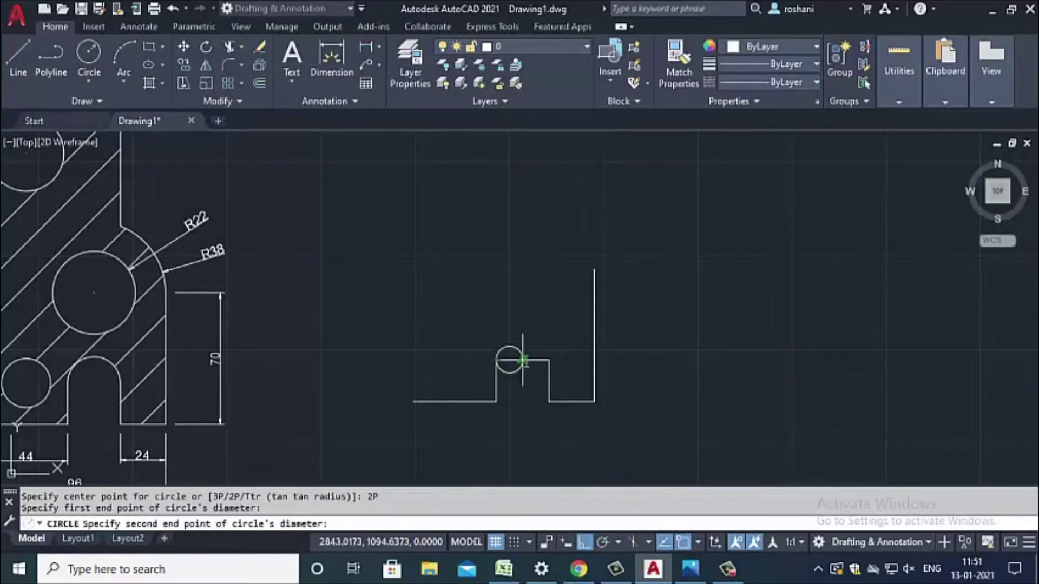
pyautogui.click(549, 360)
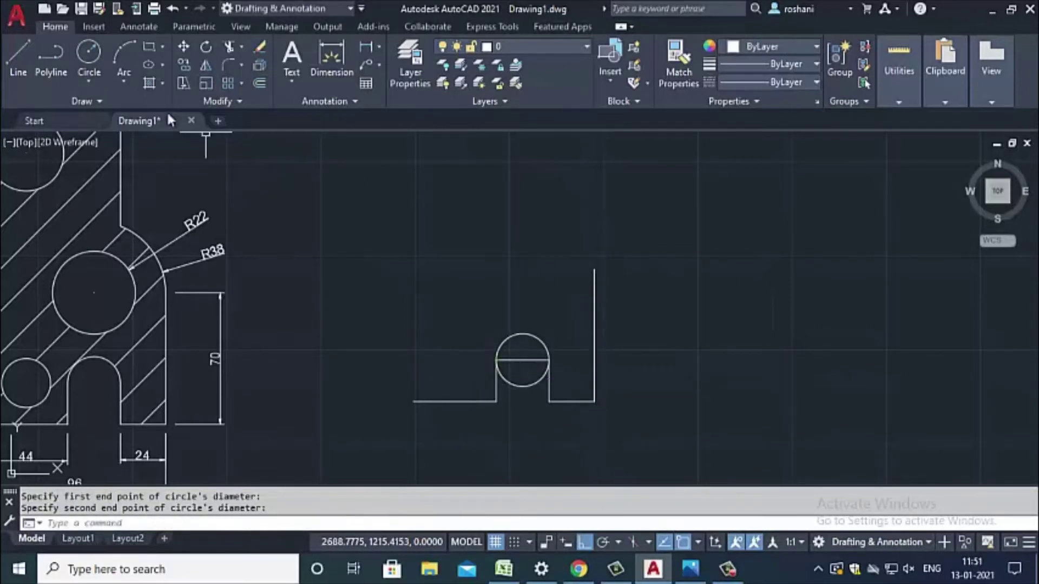
# - Trim the circle's lower half and erase the chord line, leaving a semicircular arch
pyautogui.click(229, 47)
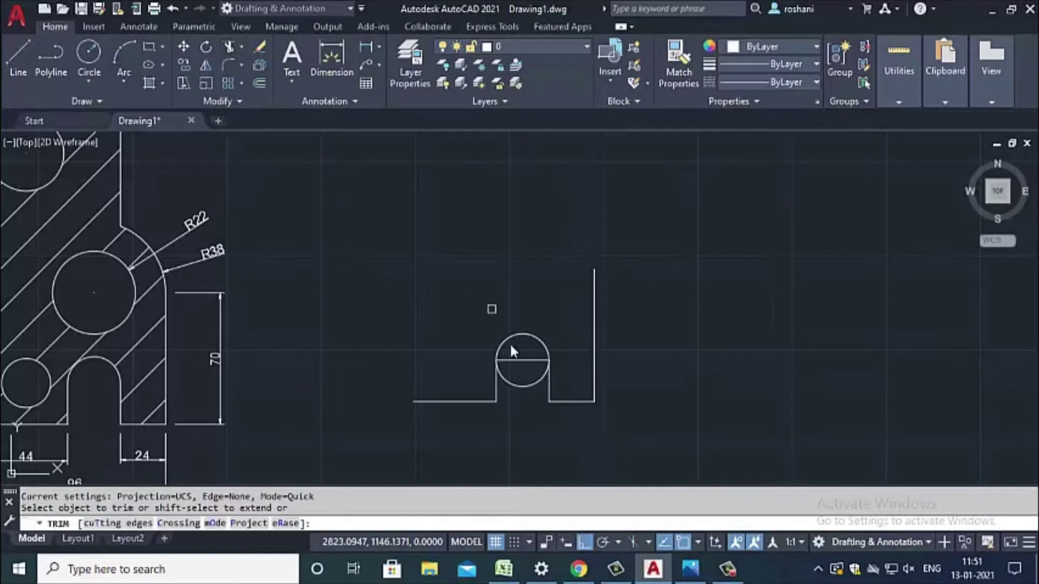
pyautogui.rightClick(527, 384)
pyautogui.press('Escape')
pyautogui.press('Escape')
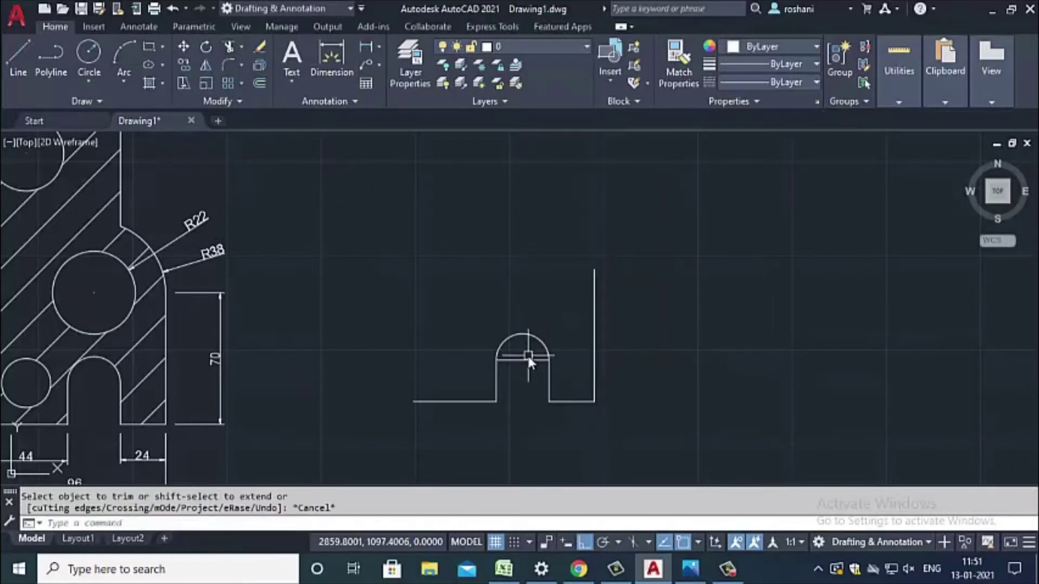
pyautogui.click(527, 354)
pyautogui.press('Delete')
pyautogui.scroll(-1, 557, 341)
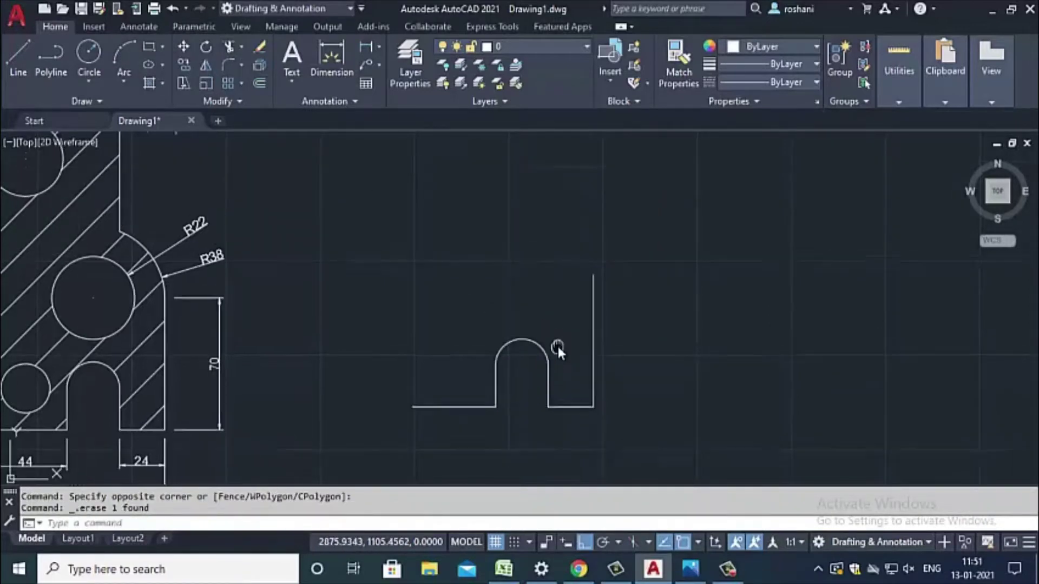
pyautogui.scroll(-1, 556, 345)
pyautogui.scroll(4, 591, 361)
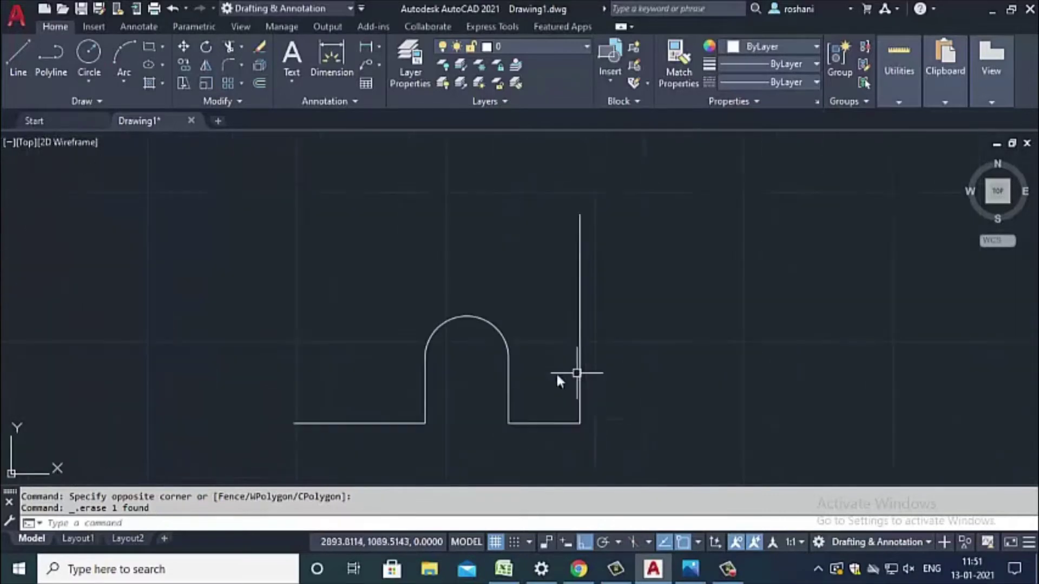
# - Close the gap in the base line and erase a trial 44-unit vertical line
pyautogui.click(18, 57)
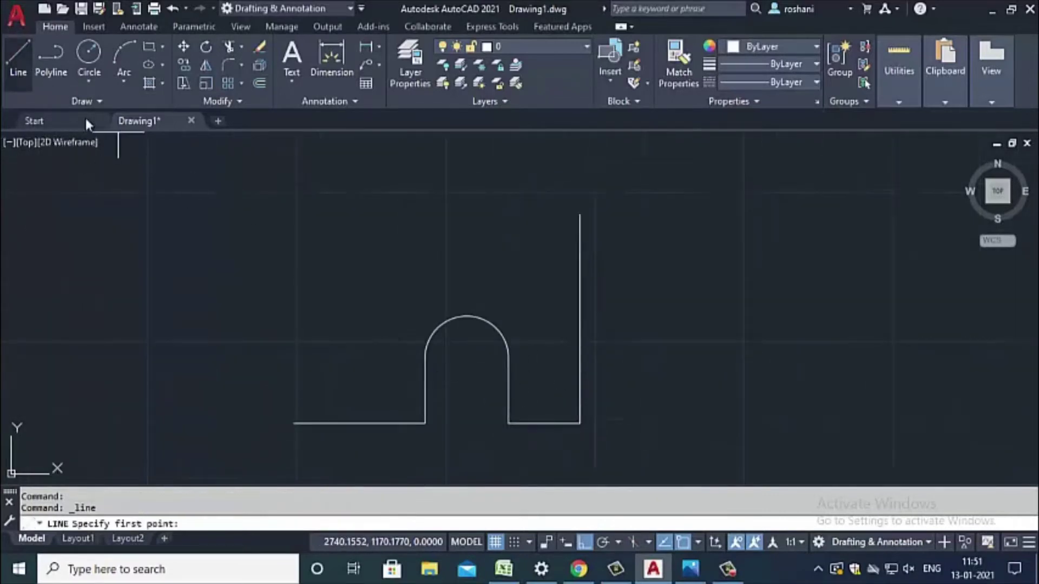
pyautogui.click(426, 424)
pyautogui.click(508, 418)
pyautogui.press('Escape')
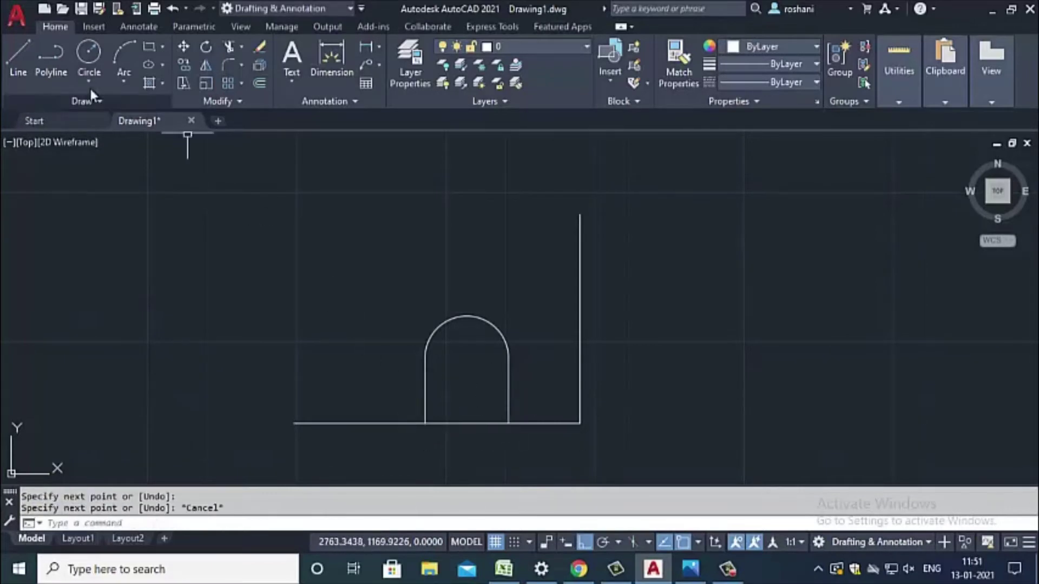
pyautogui.click(18, 57)
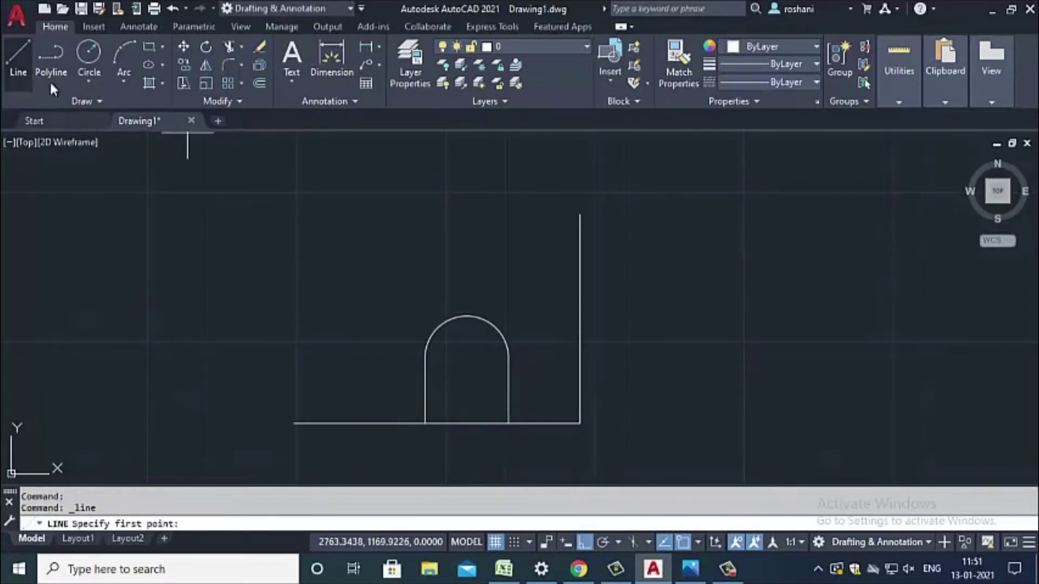
pyautogui.click(469, 424)
pyautogui.write('44')
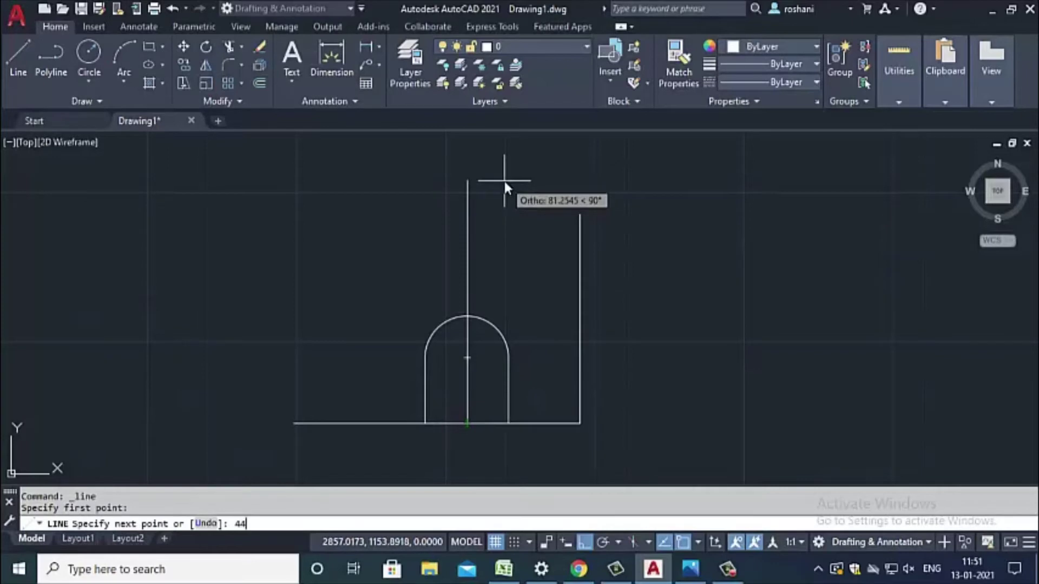
pyautogui.press('Return')
pyautogui.press('Escape')
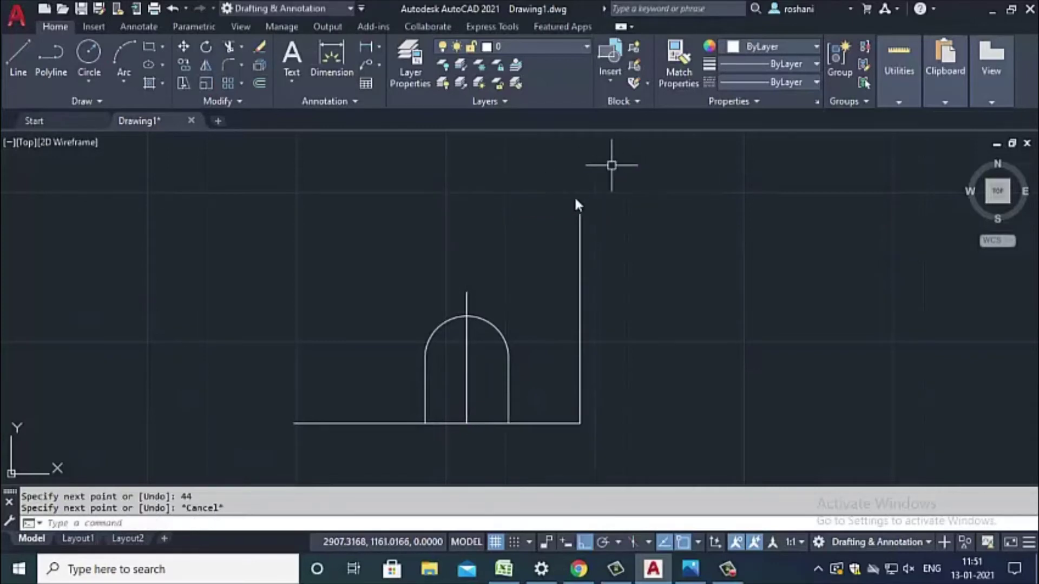
pyautogui.click(463, 297)
pyautogui.press('Delete')
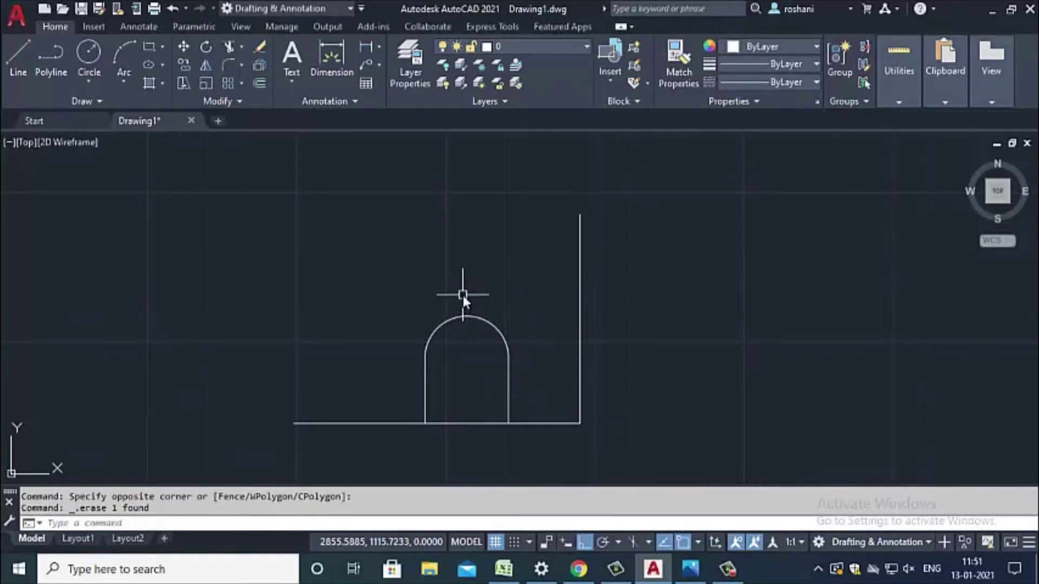
# - Draw a 70-unit vertical line up from the base midpoint
pyautogui.click(22, 59)
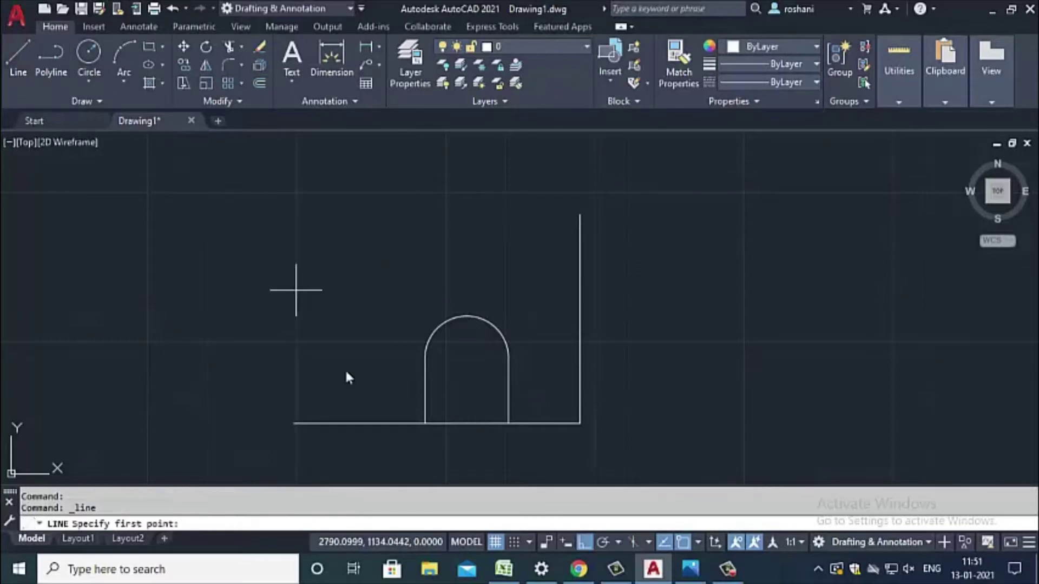
pyautogui.click(469, 422)
pyautogui.write('70')
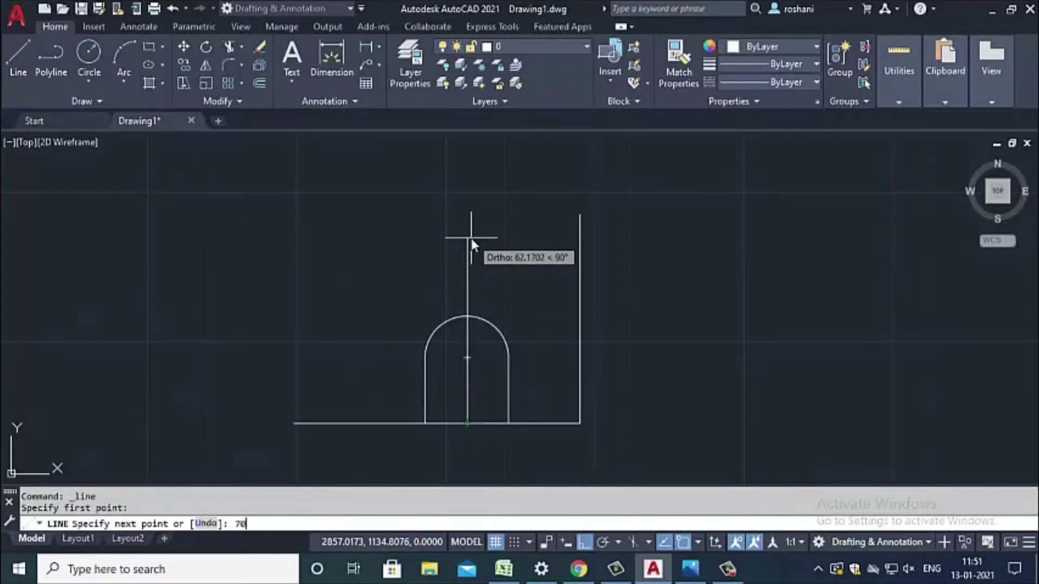
pyautogui.press('Return')
# - Draw a radius-22 circle at the line's top end and centre a larger circle there
pyautogui.press('Return')
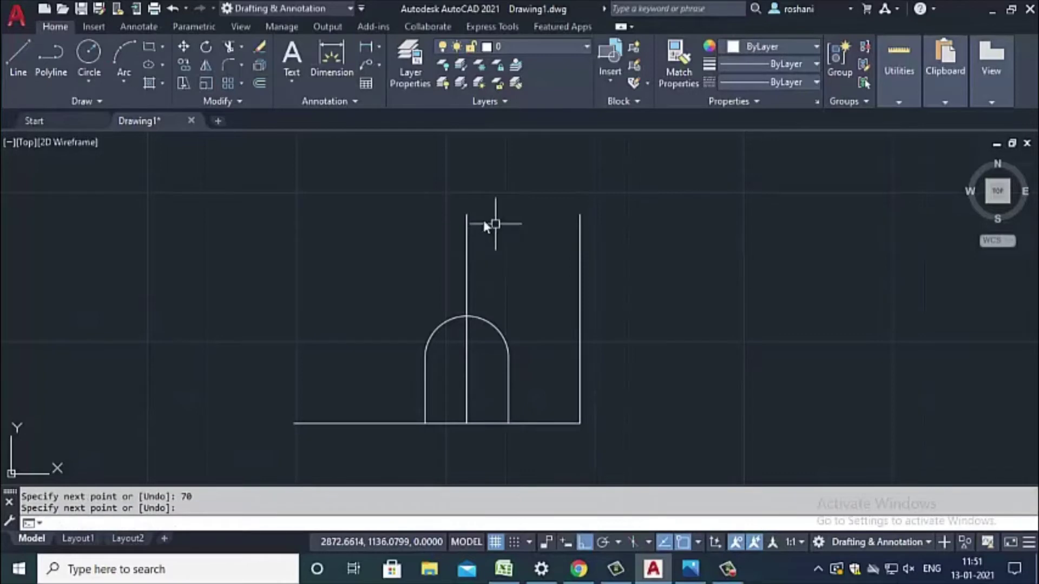
pyautogui.write('c')
pyautogui.press('Return')
pyautogui.click(467, 215)
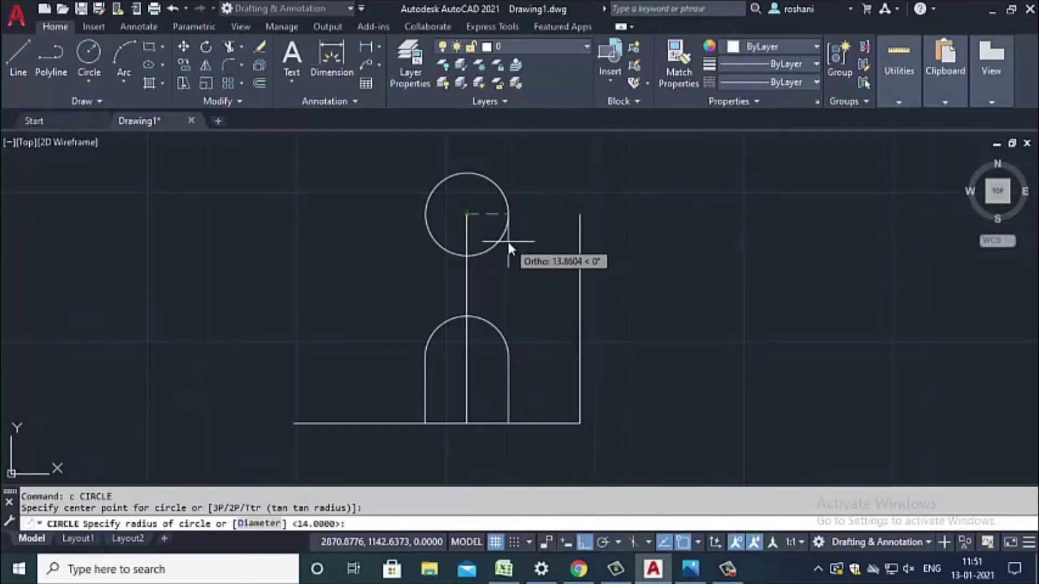
pyautogui.write('22')
pyautogui.press('Return')
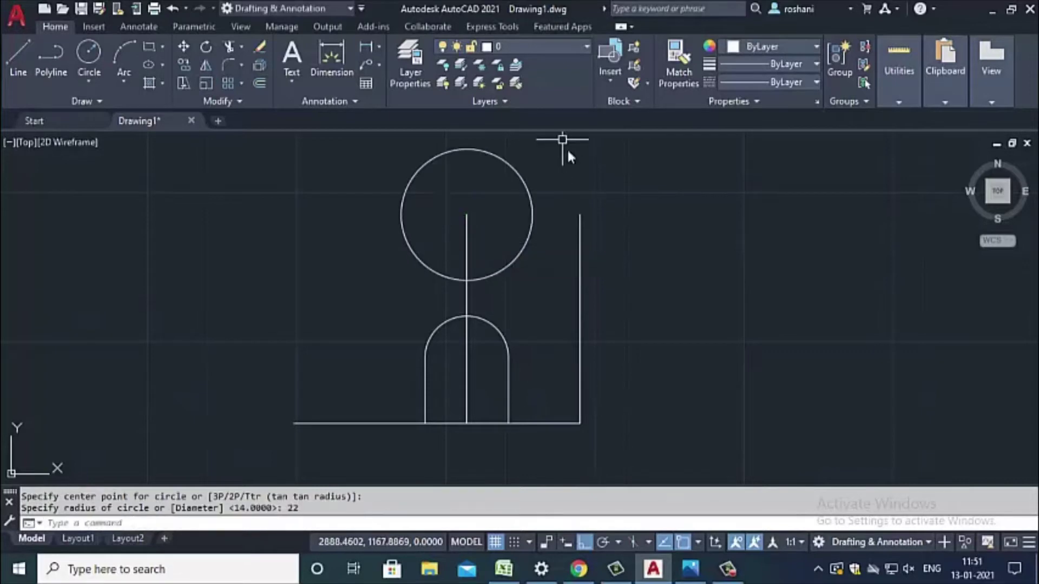
pyautogui.write('c')
pyautogui.press('Return')
pyautogui.click(468, 214)
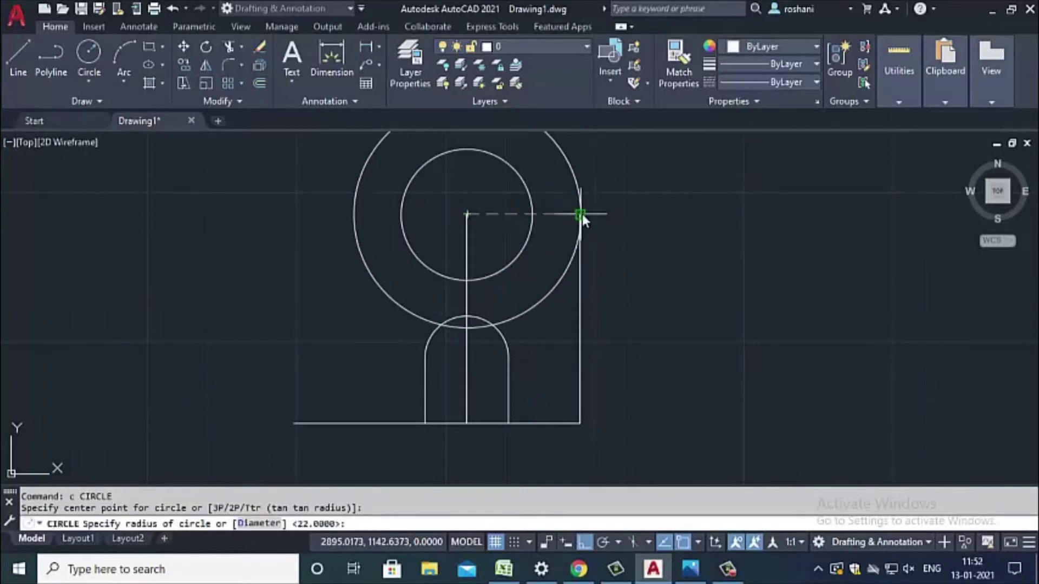
# - Finish the larger circle and draw a vertical helper line as a cutting edge
pyautogui.press('Escape')
pyautogui.press('Escape')
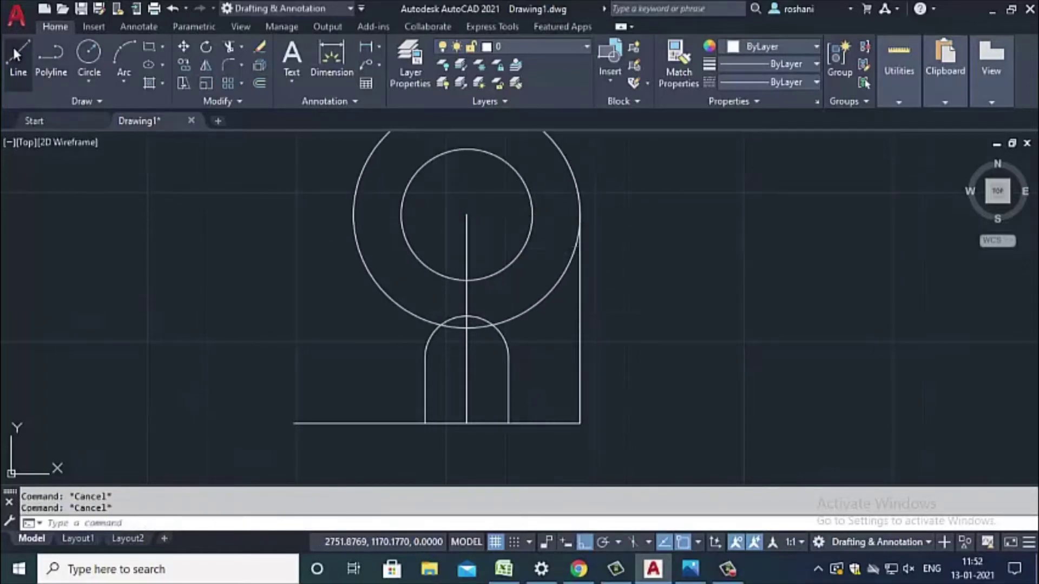
pyautogui.click(18, 57)
pyautogui.click(508, 422)
pyautogui.scroll(-2, 533, 276)
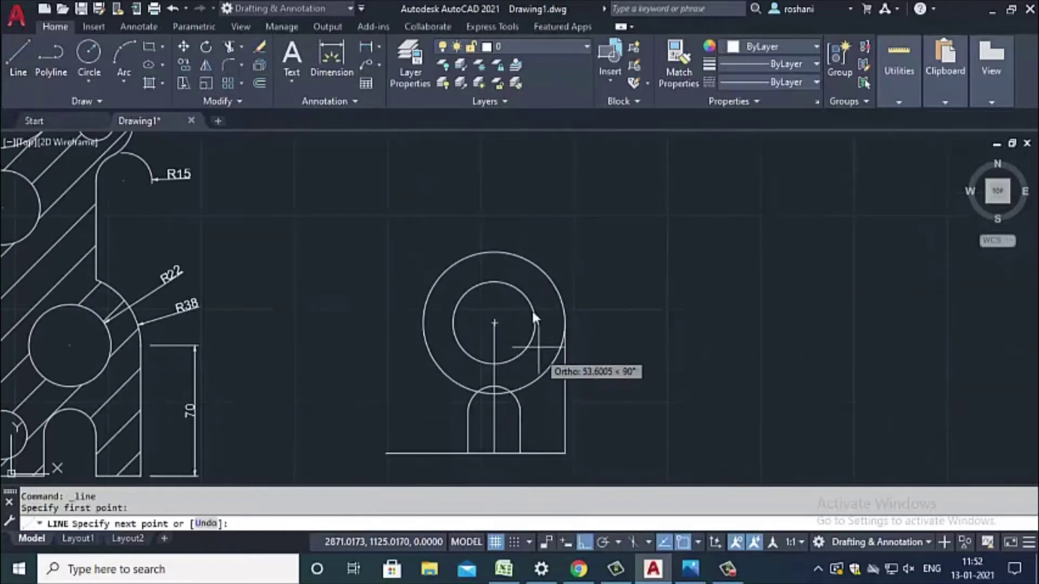
pyautogui.click(527, 228)
pyautogui.press('Escape')
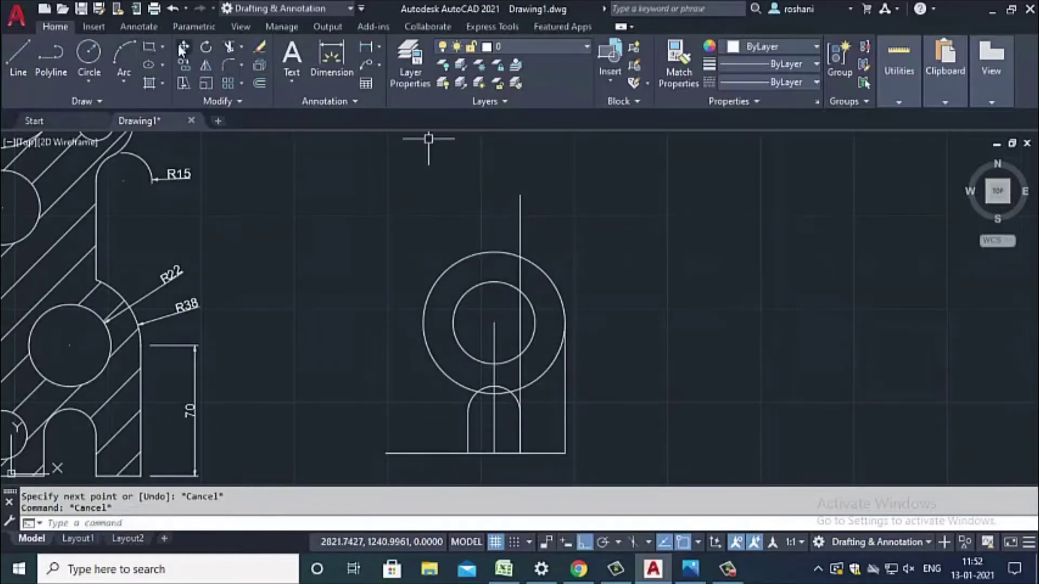
# - Trim the outer circle's left and lower parts and erase the stray arc piece
pyautogui.click(230, 50)
pyautogui.click(485, 253)
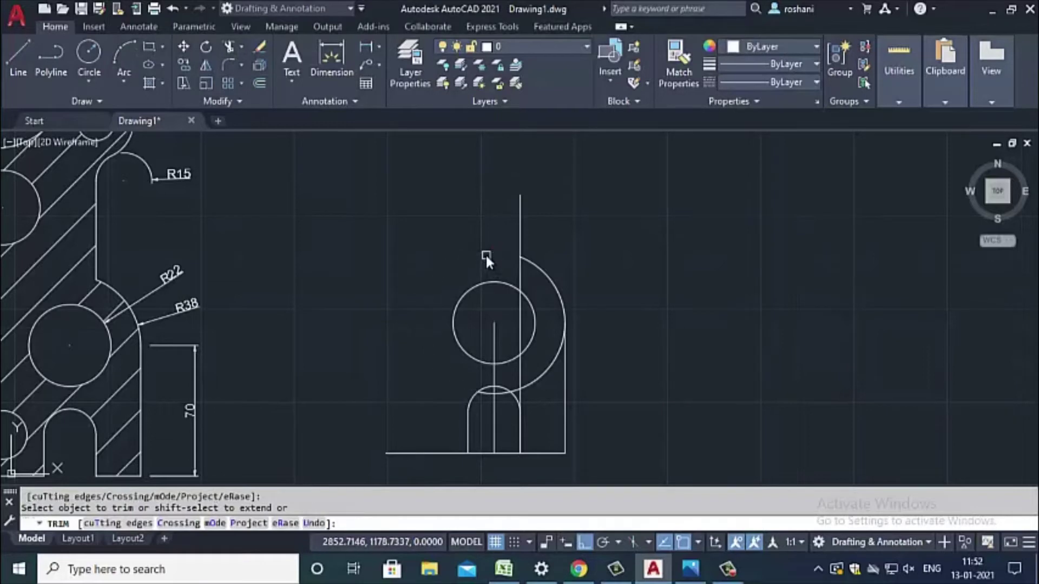
pyautogui.click(550, 376)
pyautogui.press('Escape')
pyautogui.click(505, 394)
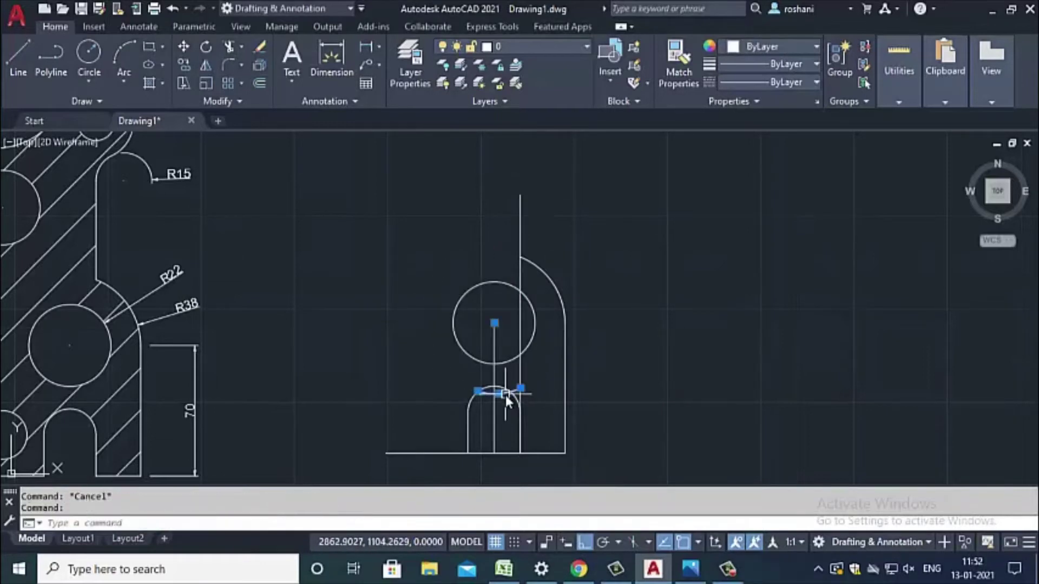
pyautogui.press('Delete')
pyautogui.click(506, 284)
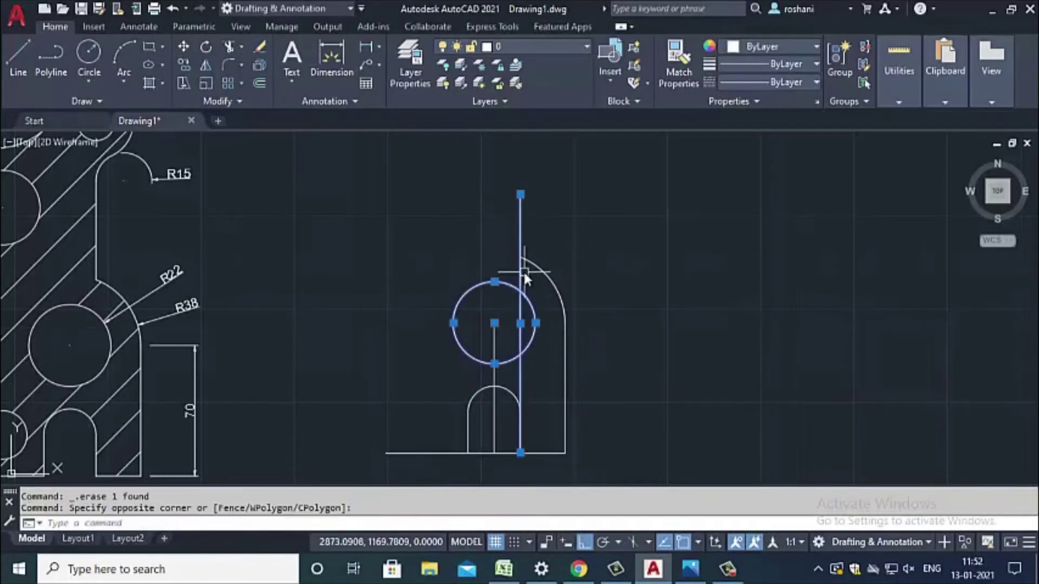
pyautogui.press('Escape')
# - Erase the vertical construction line and the short middle vertical line
pyautogui.click(489, 209)
pyautogui.click(502, 286)
pyautogui.press('Delete')
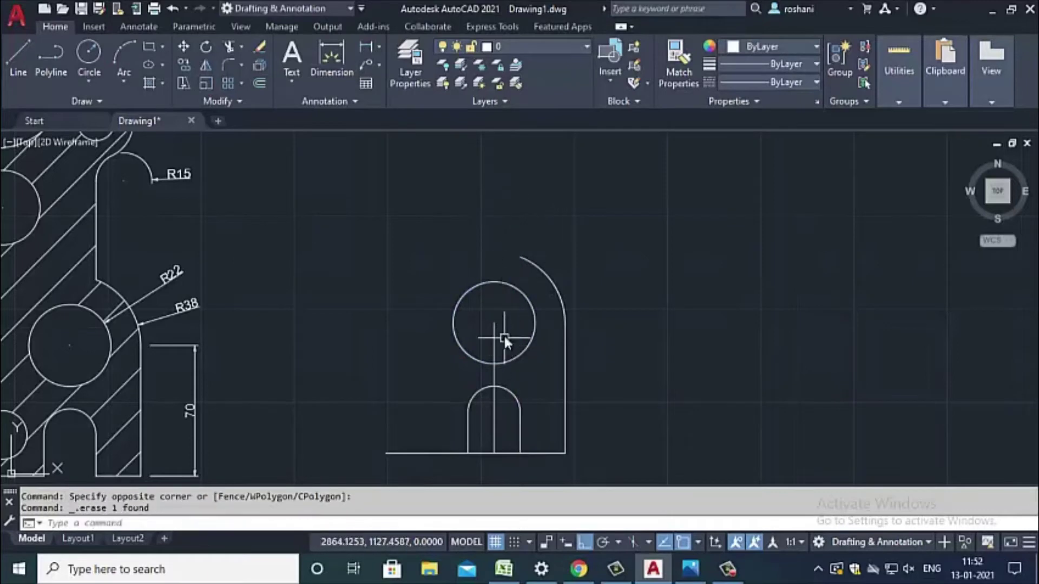
pyautogui.click(504, 336)
pyautogui.press('Delete')
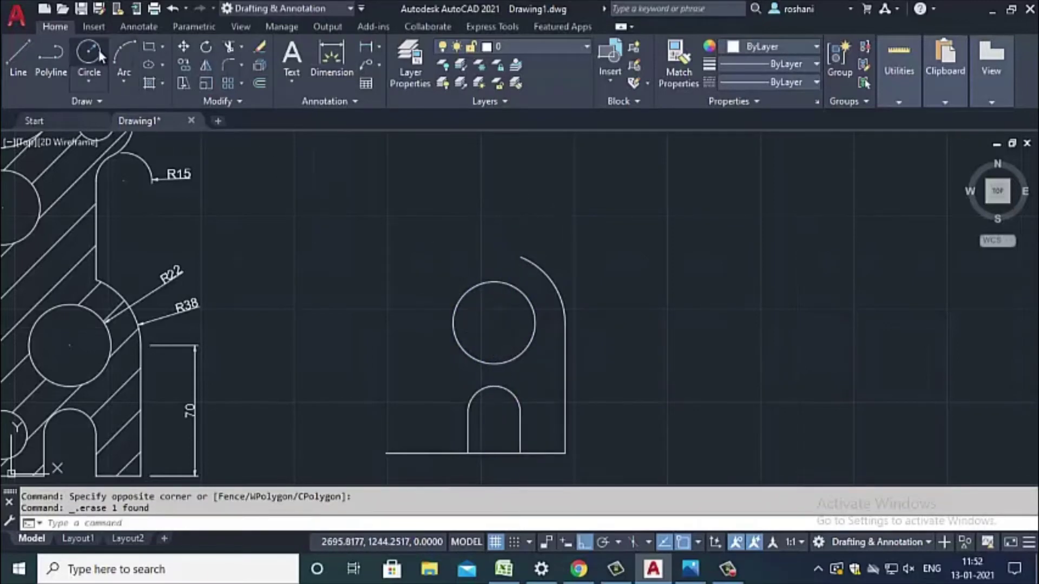
pyautogui.click(97, 52)
# - Place a radius-13 circle tracked 22 units from the bottom edge, left of the arch
pyautogui.scroll(-2, 441, 327)
pyautogui.write('tk')
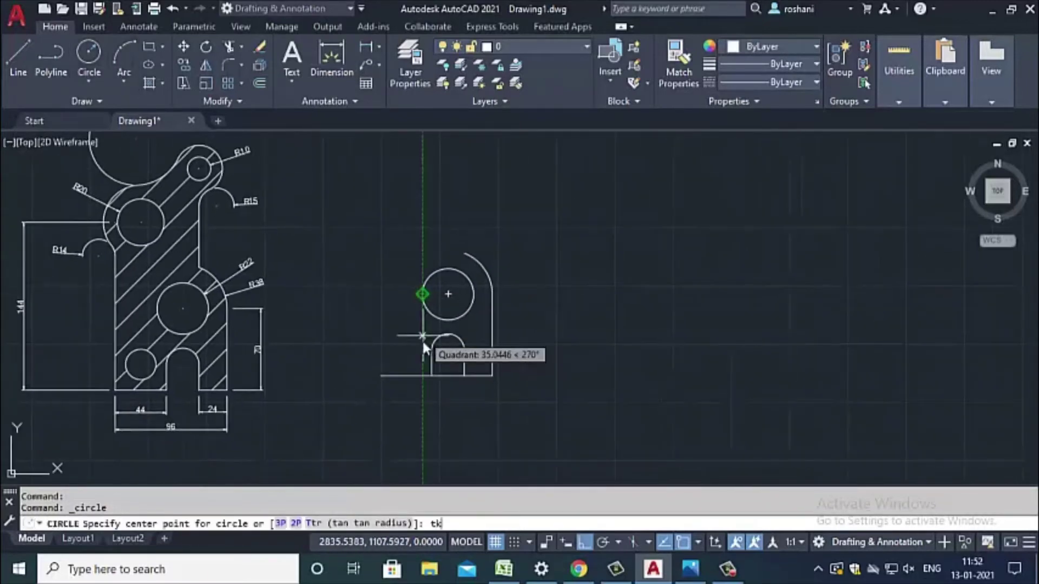
pyautogui.press('Return')
pyautogui.click(406, 375)
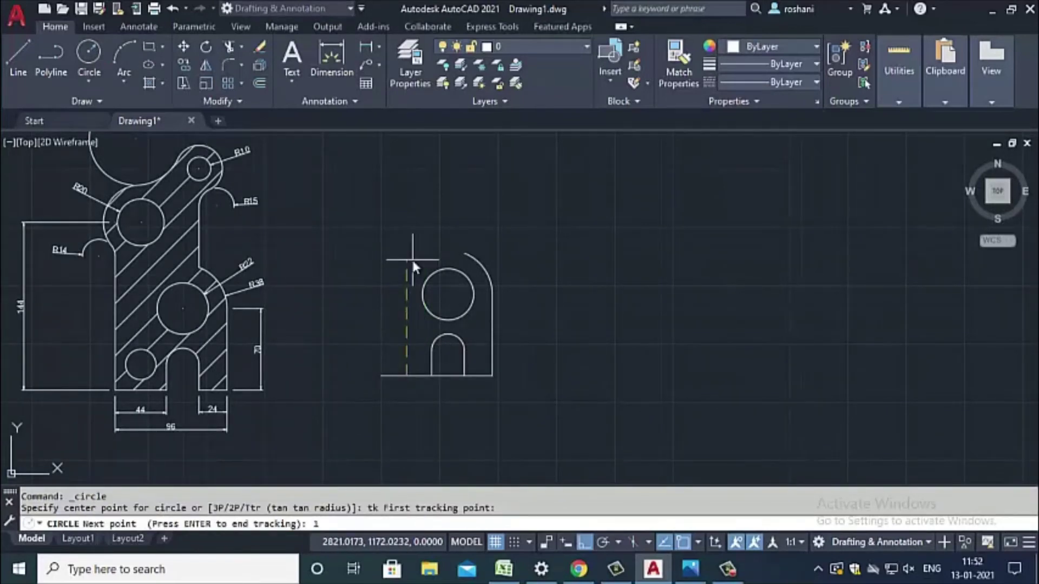
pyautogui.write('2')
pyautogui.press('Return')
pyautogui.press('Return')
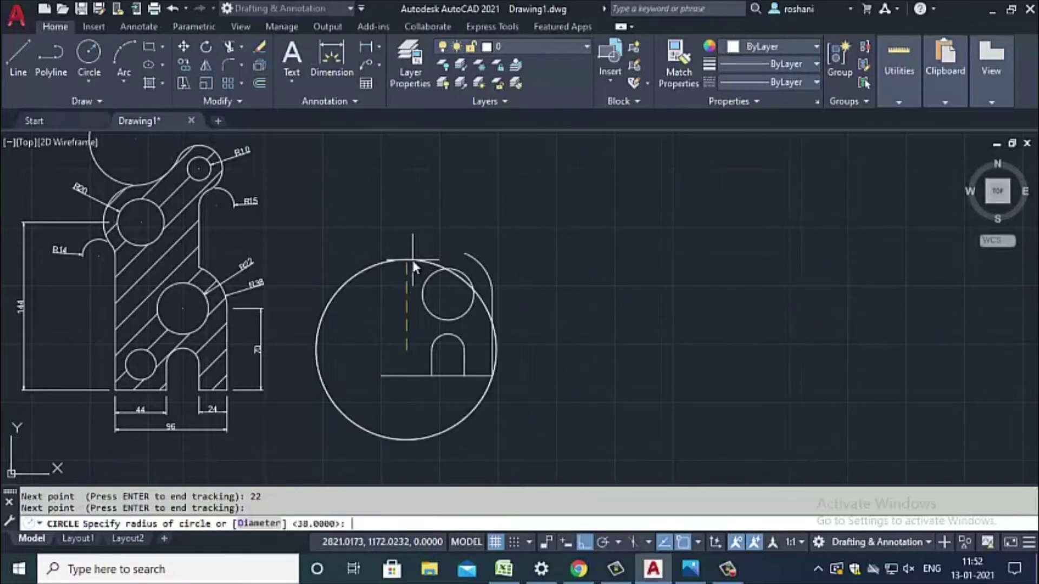
pyautogui.write('13')
pyautogui.press('Return')
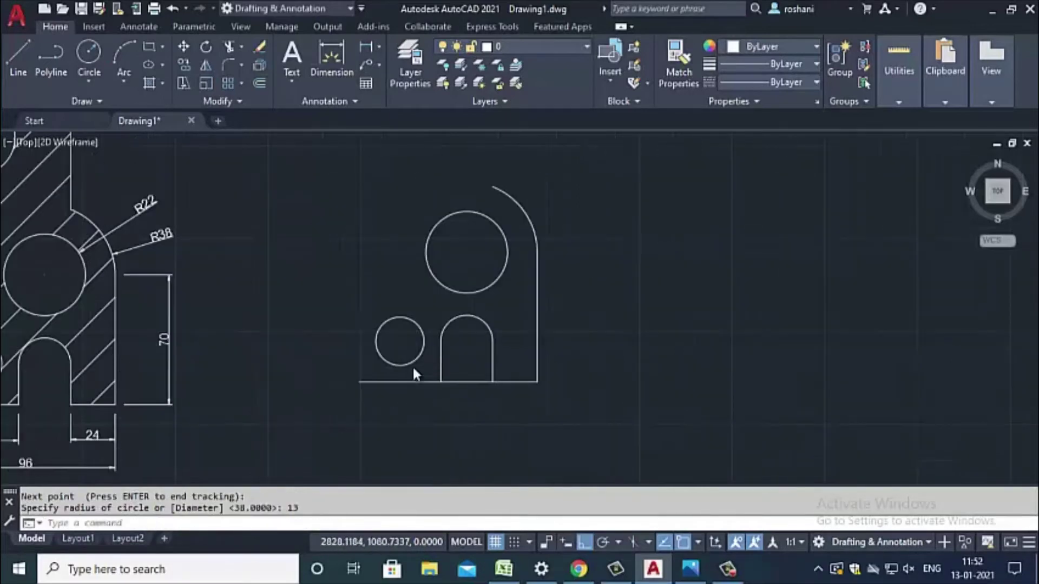
pyautogui.moveTo(412, 365); pyautogui.dragTo(436, 368, button='middle')
pyautogui.scroll(1, 446, 381)
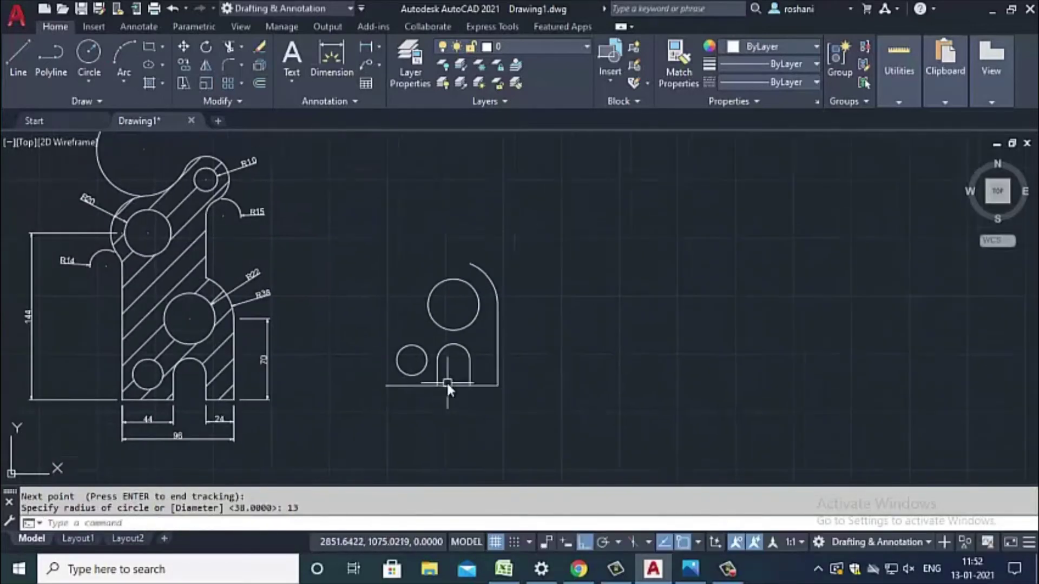
pyautogui.scroll(1, 441, 372)
# - Start another circle, using TK tracking from the small circle to locate its centre
pyautogui.write('c')
pyautogui.press('Return')
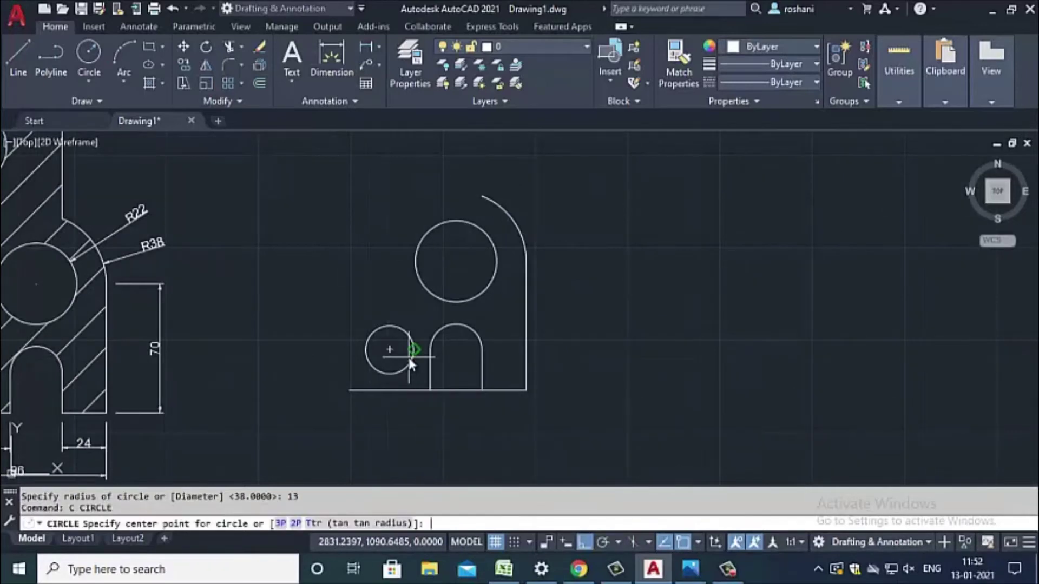
pyautogui.write('tk First tracking point:')
pyautogui.press('Return')
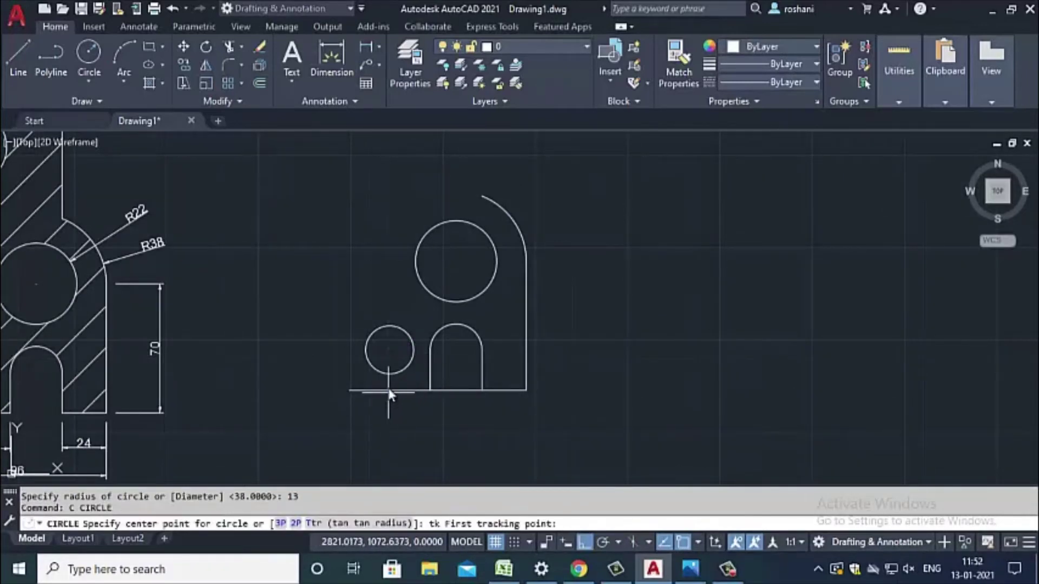
pyautogui.click(390, 389)
pyautogui.scroll(-2, 395, 232)
# - Draw a radius-20 circle centred 144 units above the small circle
pyautogui.moveTo(395, 232); pyautogui.dragTo(401, 258, button='middle')
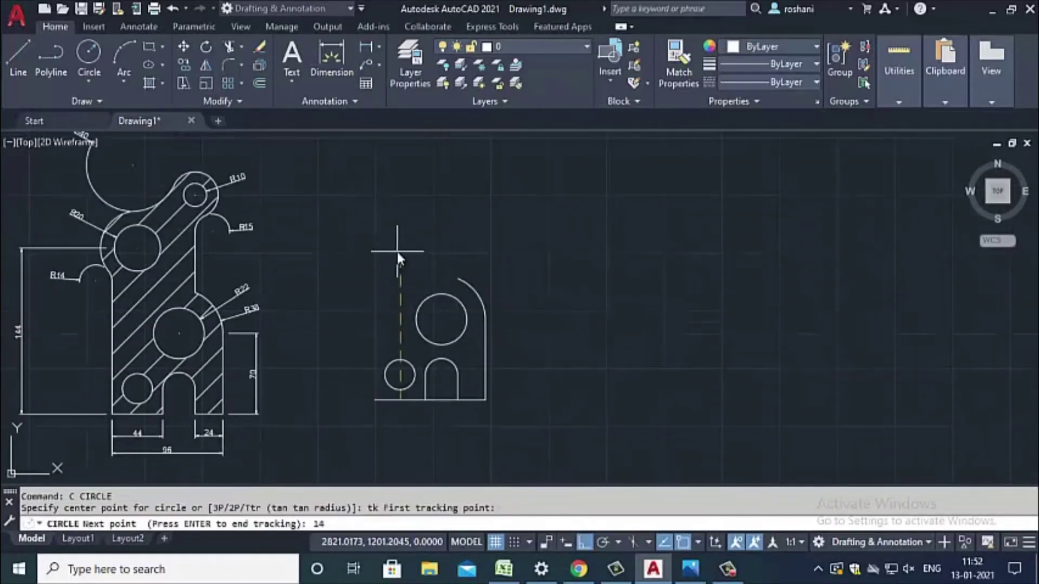
pyautogui.write('144')
pyautogui.press('Return')
pyautogui.press('Return')
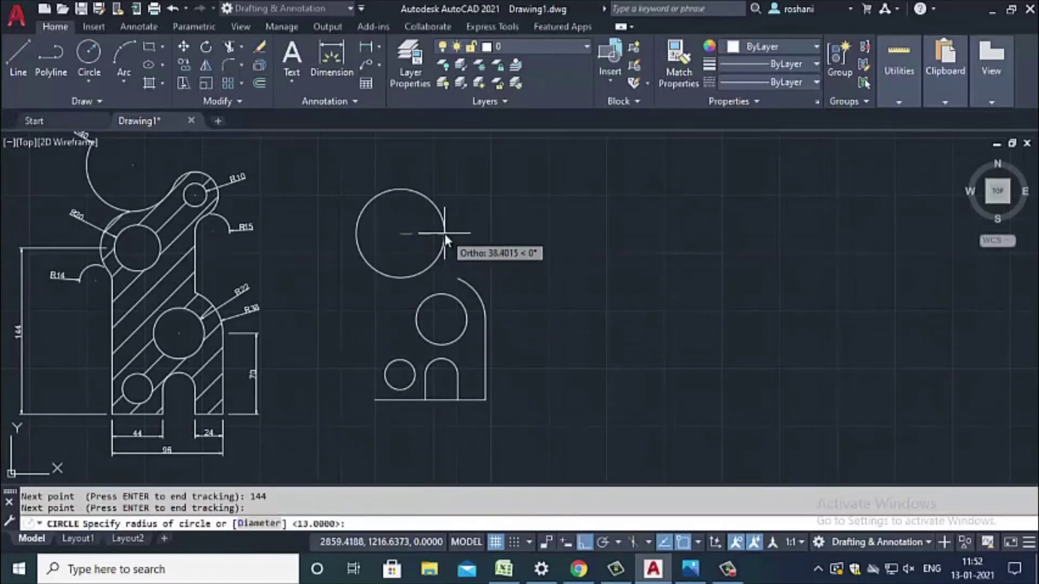
pyautogui.scroll(2, 100, 228)
pyautogui.scroll(-2, 88, 218)
pyautogui.write('2')
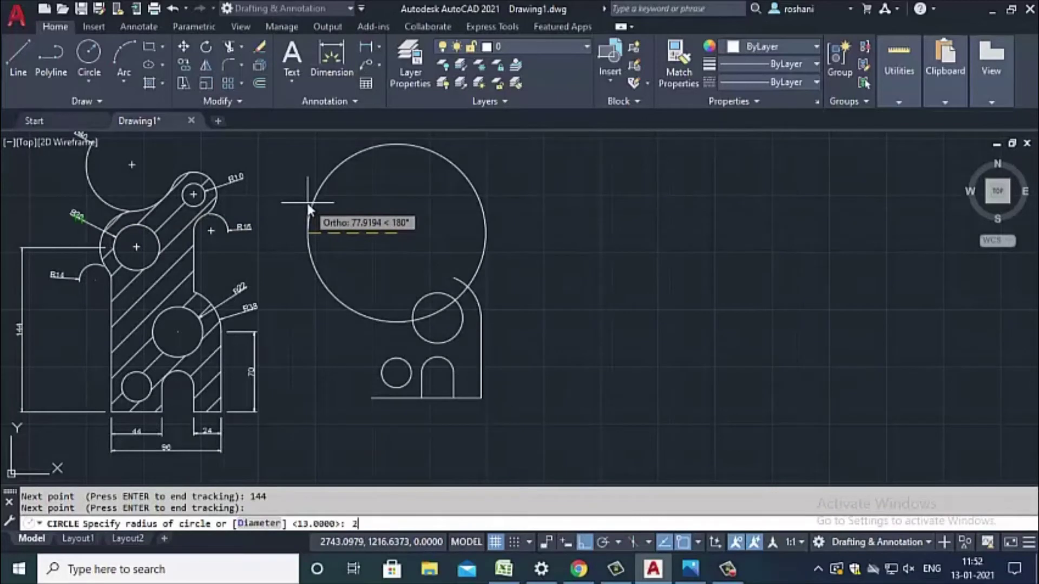
pyautogui.write('0')
pyautogui.press('Return')
pyautogui.press('Escape')
# - Add a concentric radius-32 circle around the radius-20 circle
pyautogui.write('c')
pyautogui.press('Return')
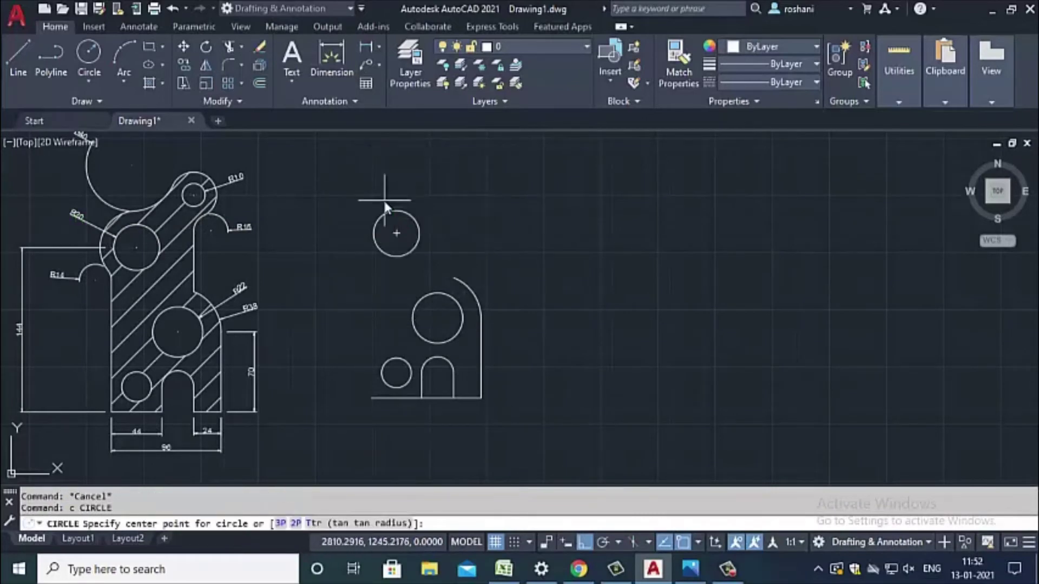
pyautogui.click(419, 239)
pyautogui.write('32')
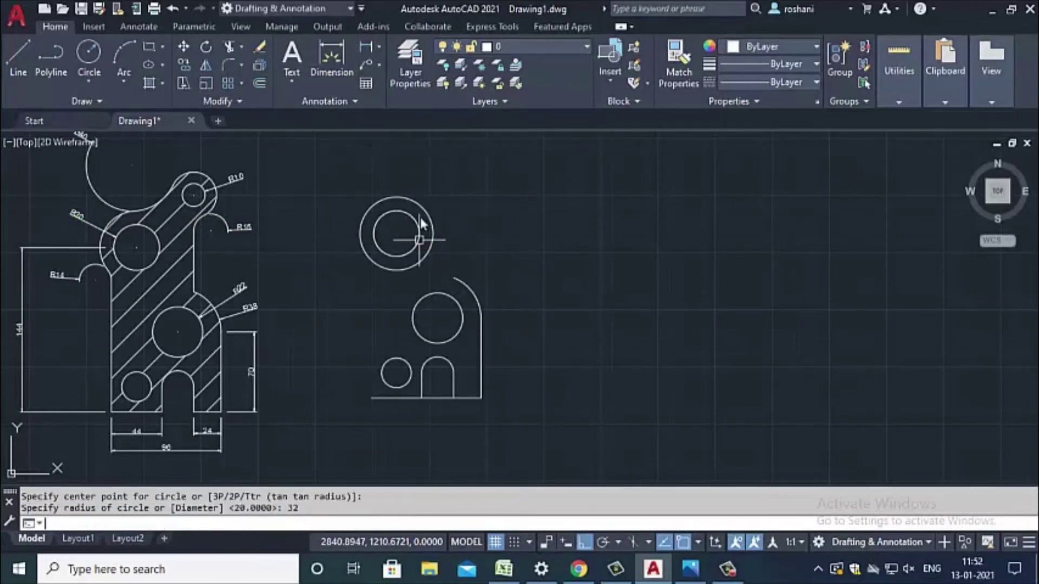
pyautogui.press('Return')
pyautogui.press('Escape')
pyautogui.press('Escape')
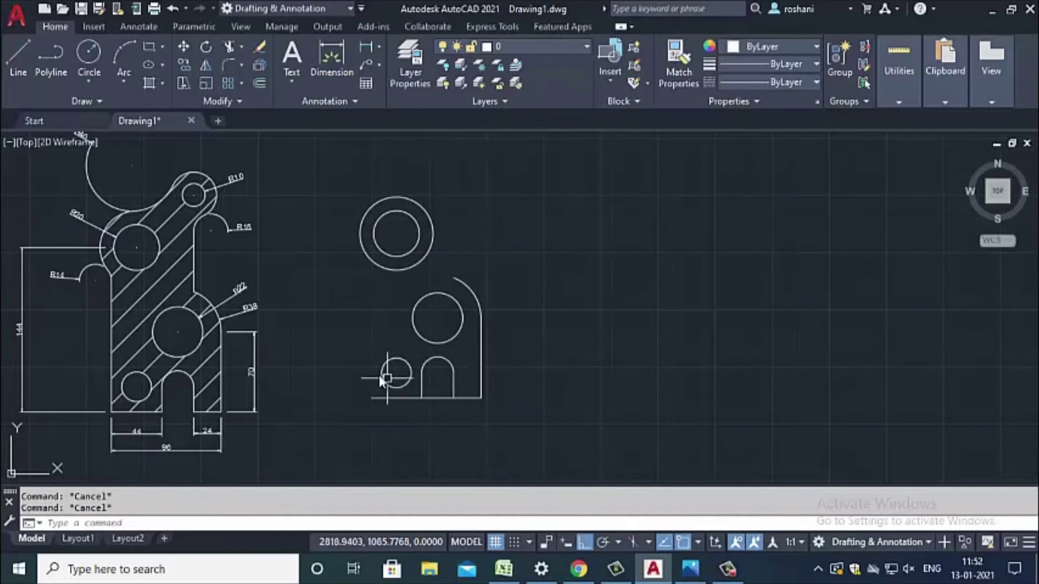
# - Draw the copy's vertical left edge from the bottom-left corner up past the circles
pyautogui.click(10, 49)
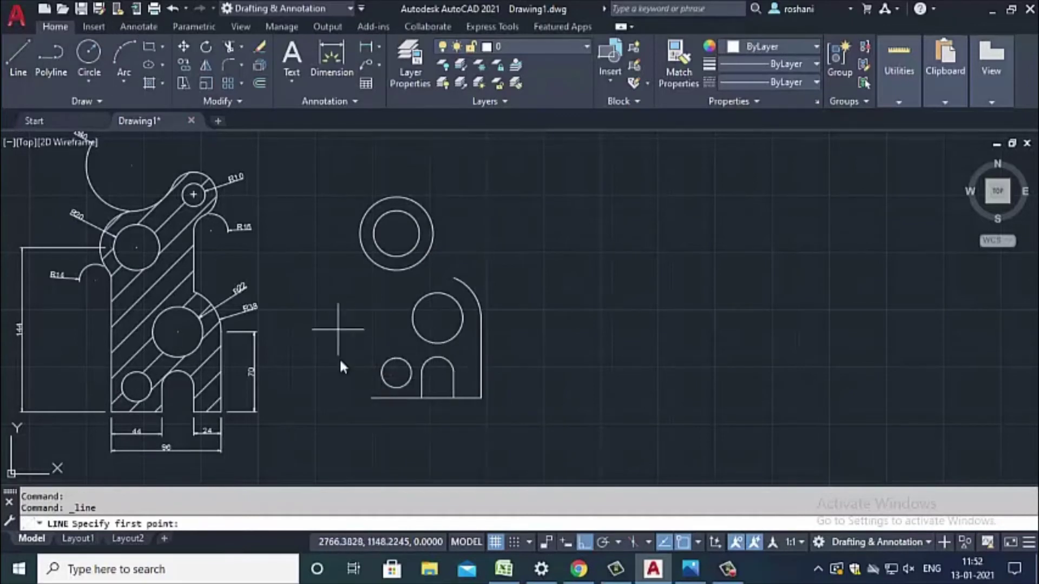
pyautogui.click(372, 398)
pyautogui.click(373, 147)
pyautogui.press('Escape')
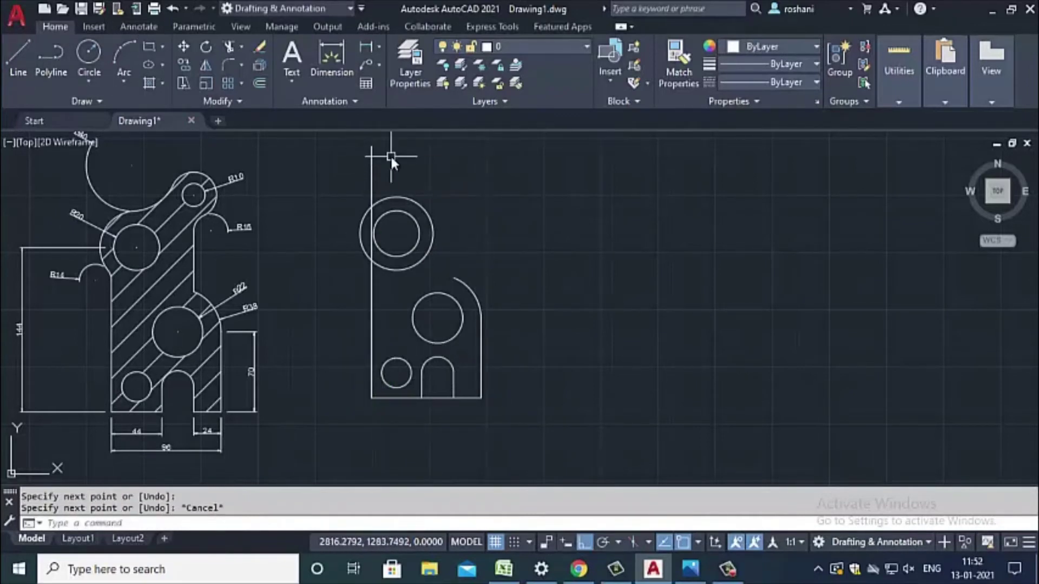
# - Trim the left edge's top, the outer circle's right part and a leftover outline piece
pyautogui.write('tr')
pyautogui.press('Return')
pyautogui.click(398, 158)
pyautogui.click(411, 200)
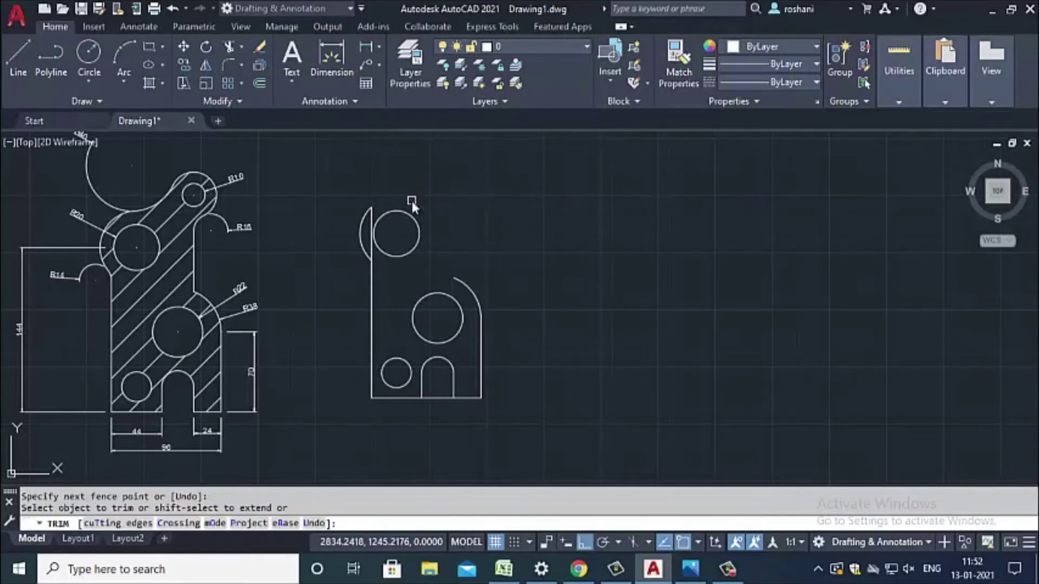
pyautogui.press('Escape')
pyautogui.press('Escape')
pyautogui.click(370, 241)
pyautogui.press('Escape')
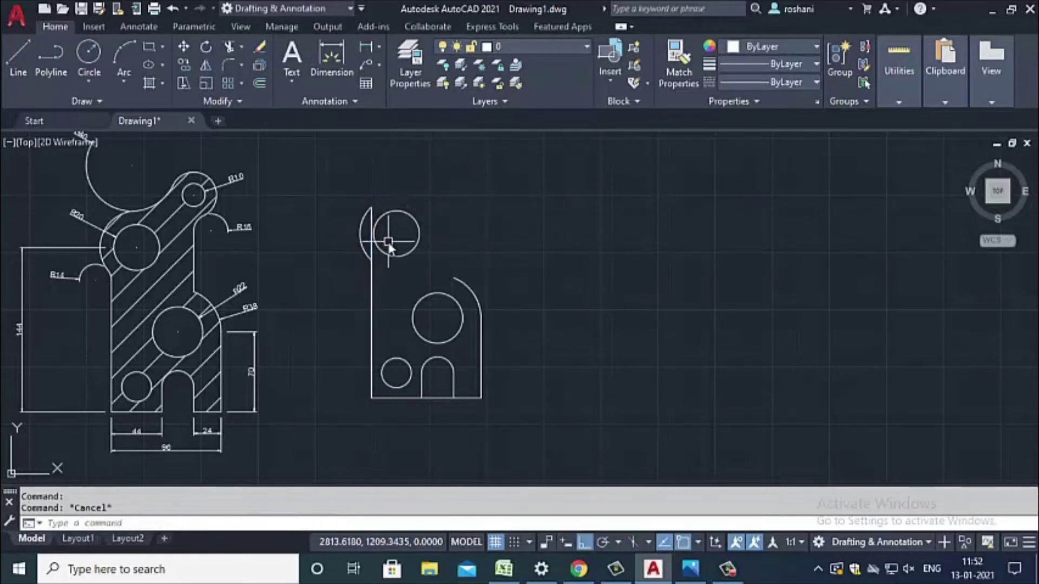
pyautogui.write('tr')
pyautogui.press('Return')
pyautogui.press('Escape')
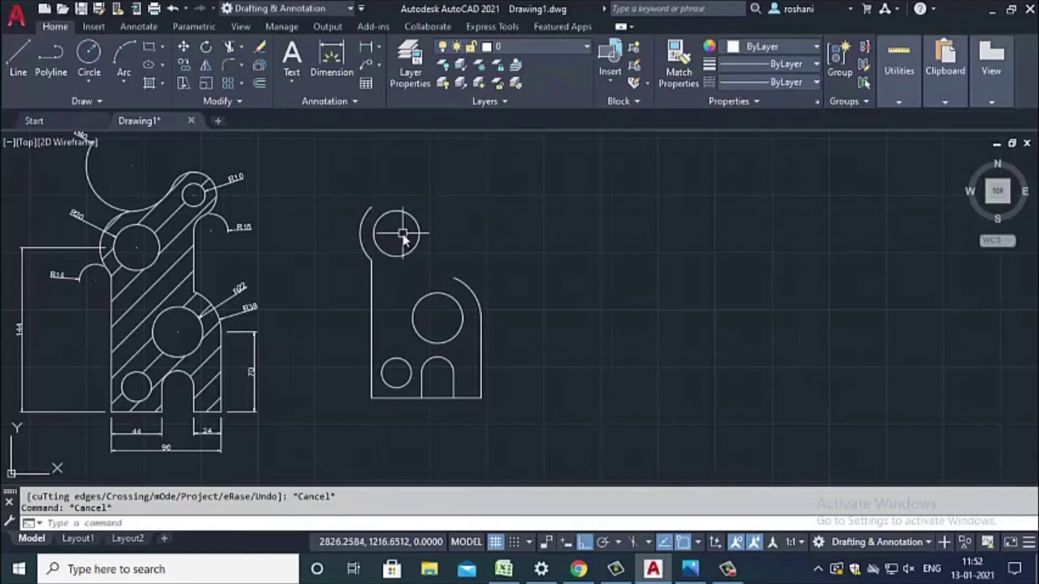
pyautogui.scroll(-2, 399, 244)
pyautogui.scroll(2, 400, 254)
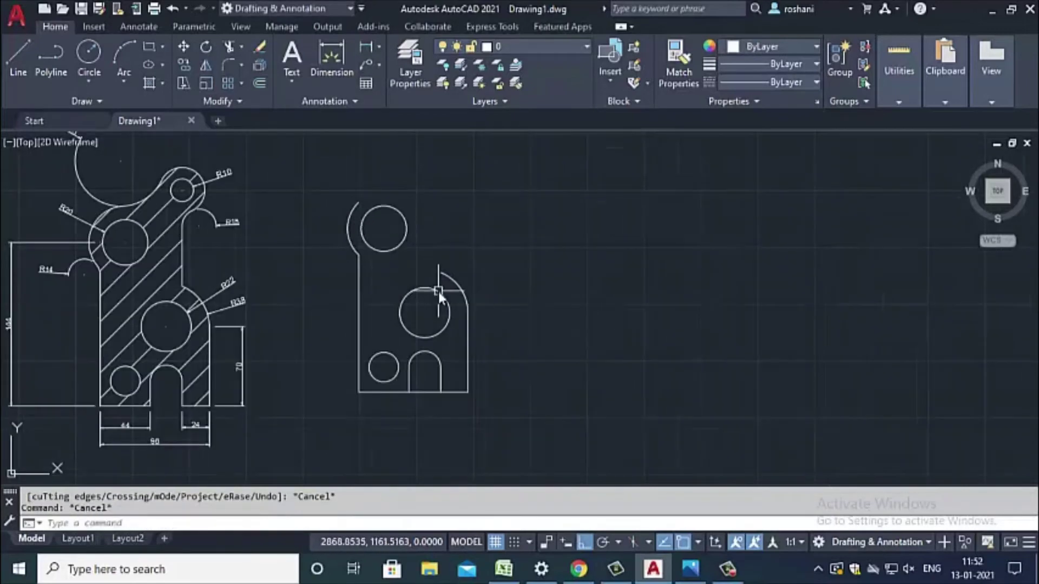
# - Draw a radius-10 circle tracked 190 units above the lower arch's centre
pyautogui.click(89, 55)
pyautogui.write('tk')
pyautogui.press('Return')
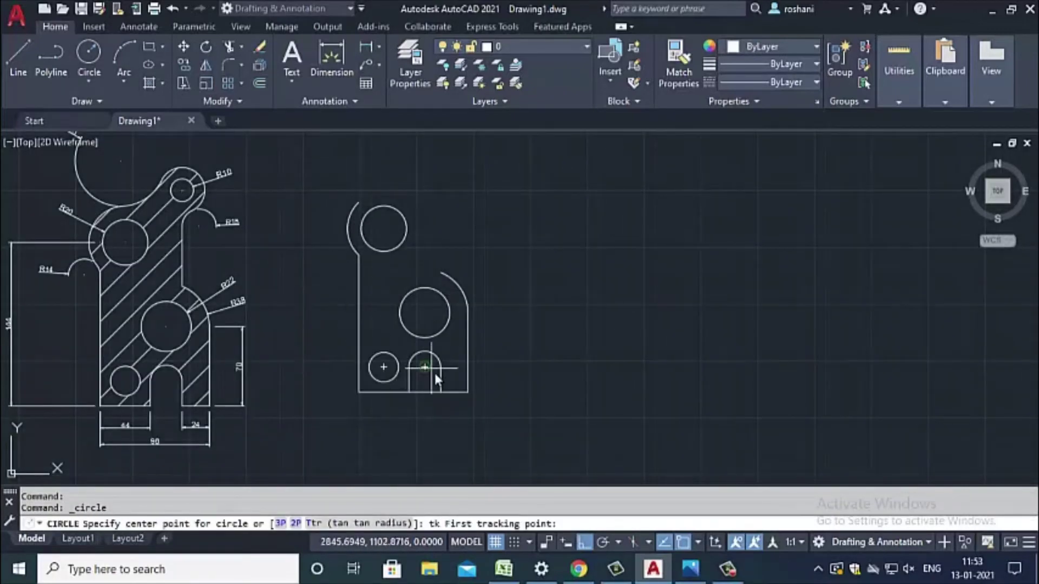
pyautogui.click(440, 390)
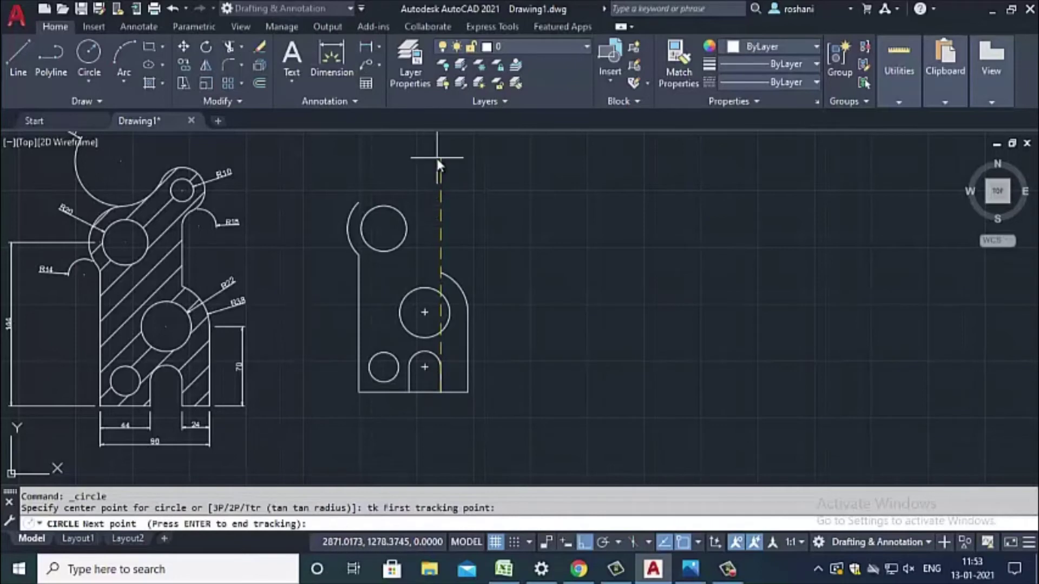
pyautogui.write('190')
pyautogui.press('Return')
pyautogui.press('Return')
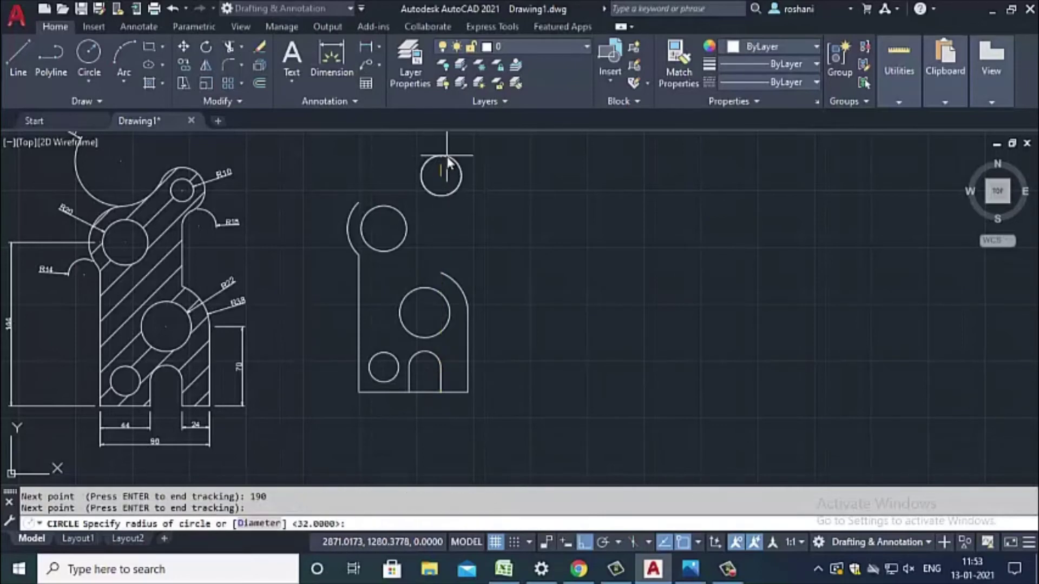
pyautogui.write('10')
pyautogui.press('Return')
pyautogui.scroll(2, 456, 168)
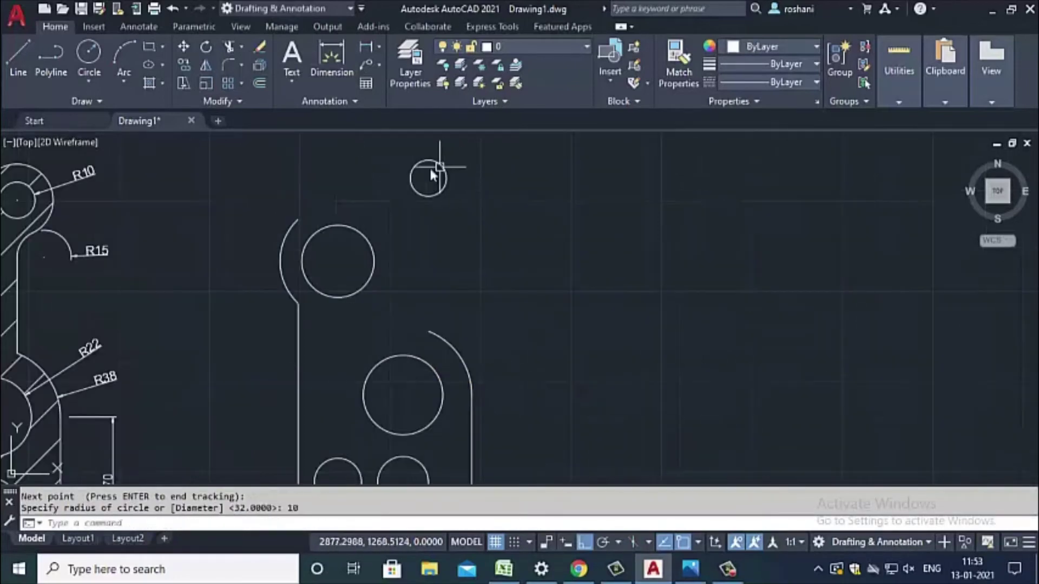
# - Add a concentric radius-20 circle around the small circle
pyautogui.click(85, 54)
pyautogui.write('tk')
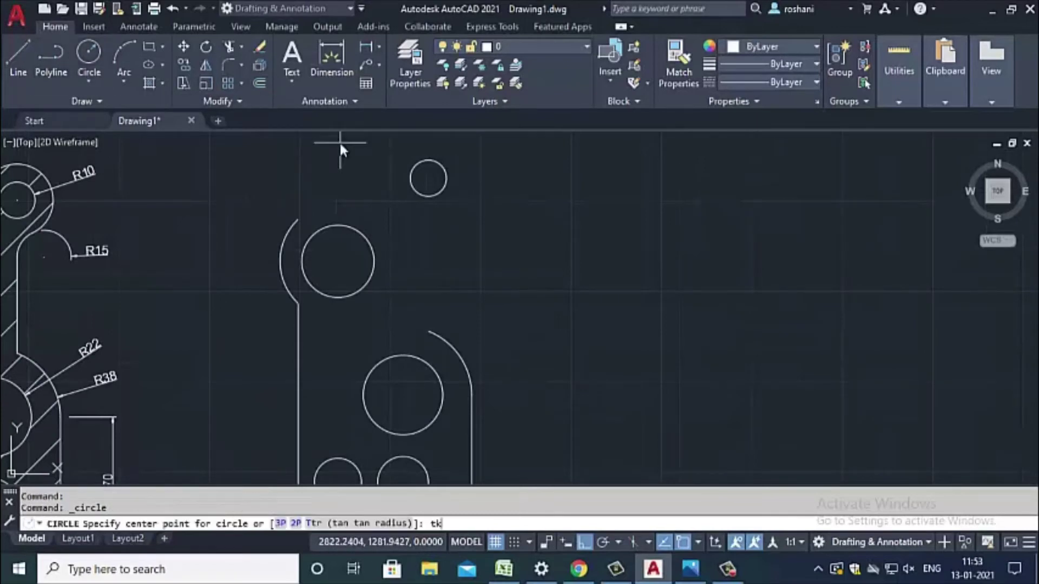
pyautogui.press('Return')
pyautogui.click(437, 178)
pyautogui.press('Escape')
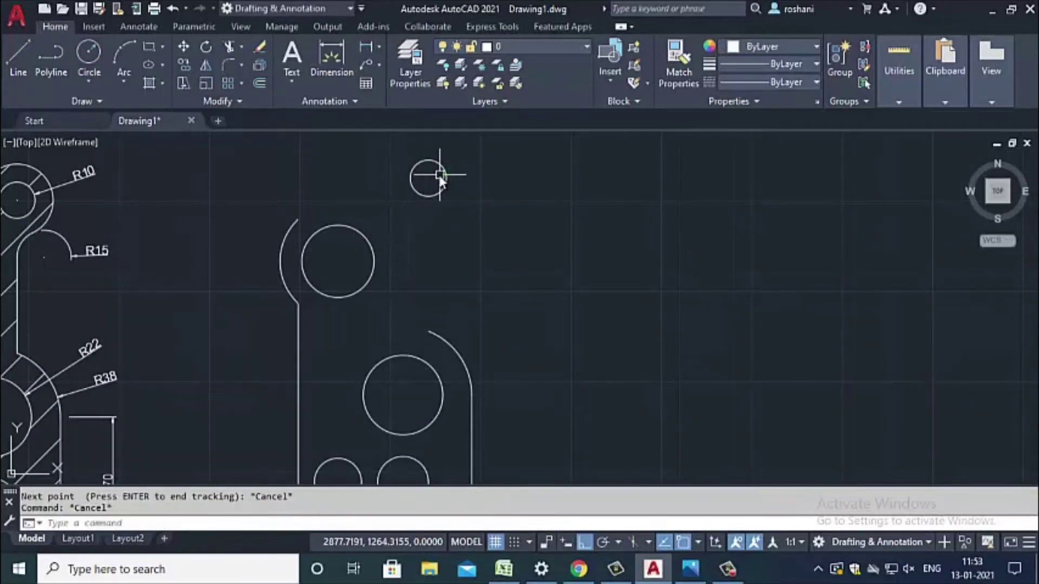
pyautogui.write('c')
pyautogui.press('Return')
pyautogui.click(428, 178)
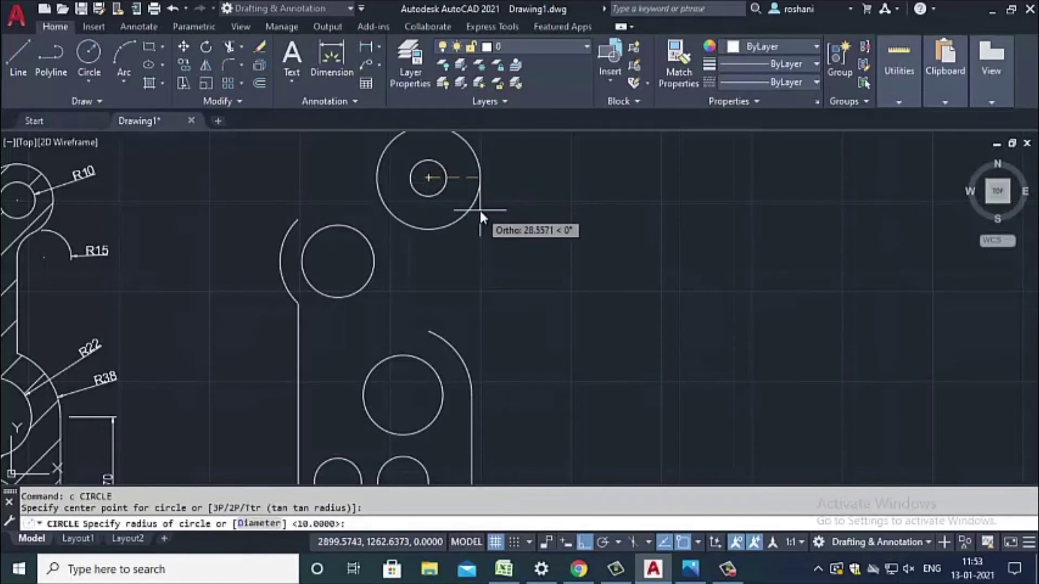
pyautogui.write('20')
pyautogui.press('Return')
pyautogui.scroll(-3, 364, 188)
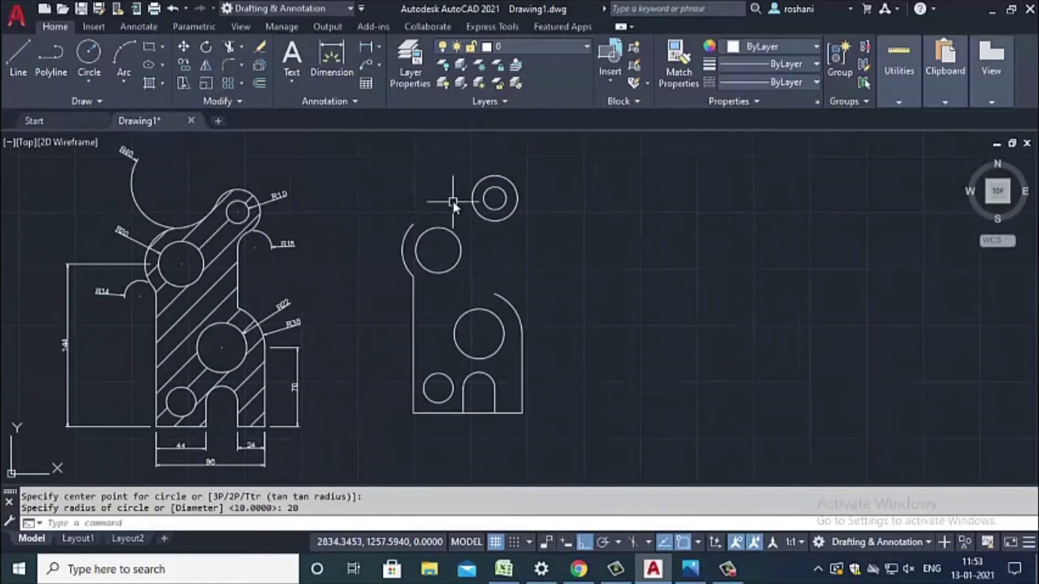
pyautogui.scroll(3, 276, 169)
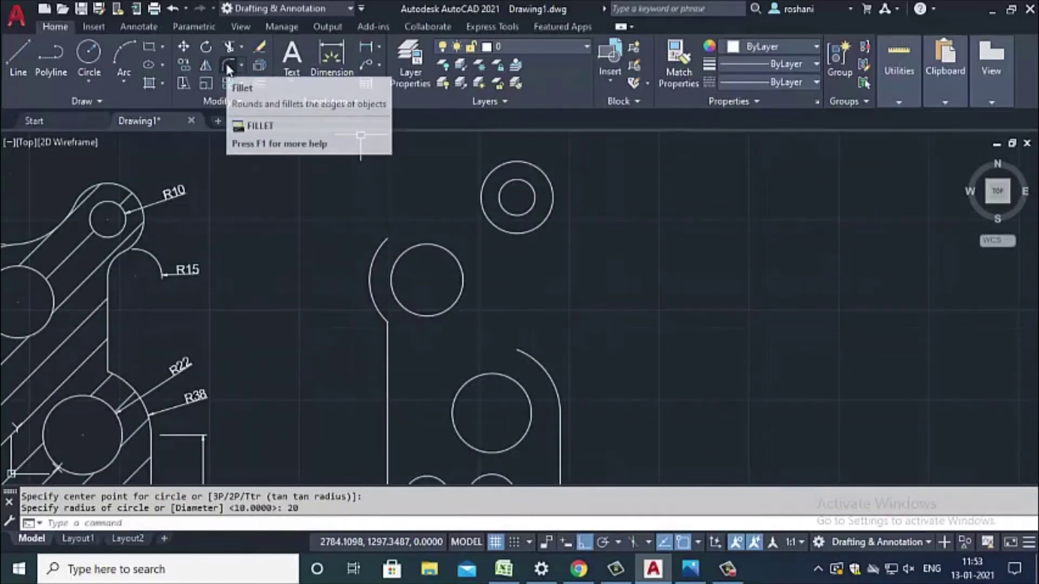
# - Fillet the left arc to the upper circle with radius 40
pyautogui.click(229, 64)
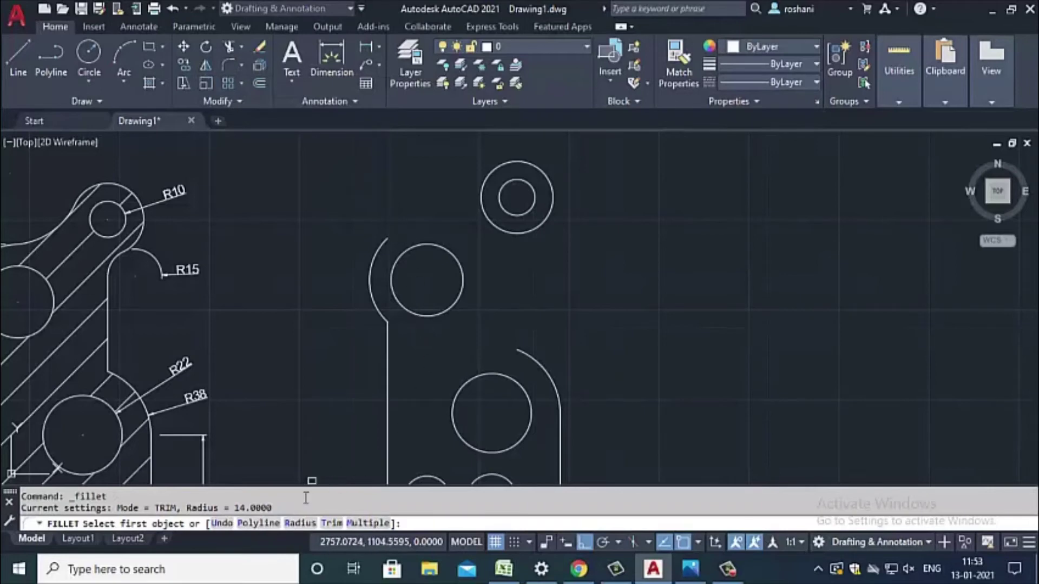
pyautogui.click(301, 523)
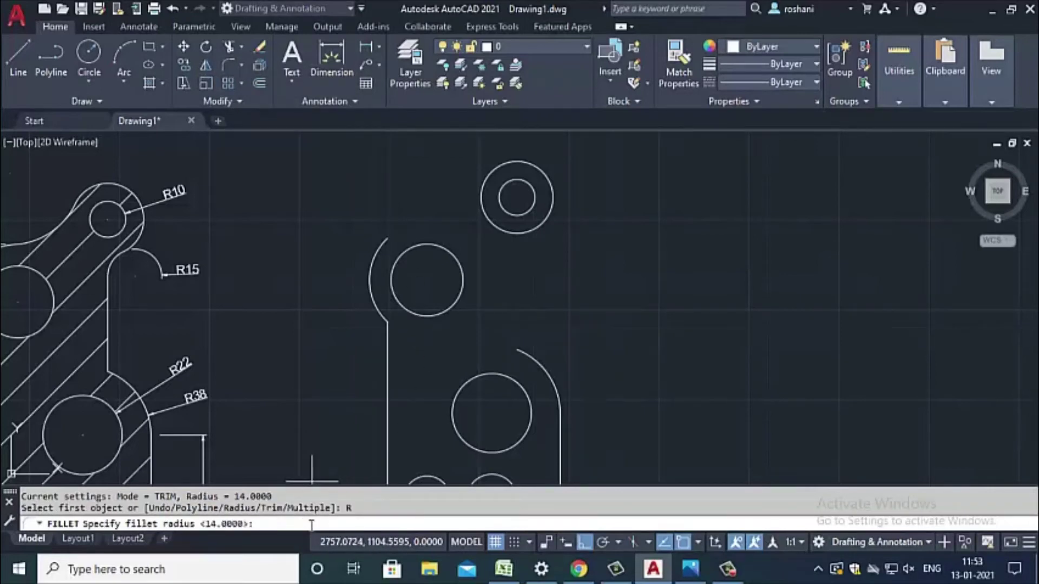
pyautogui.press('Return')
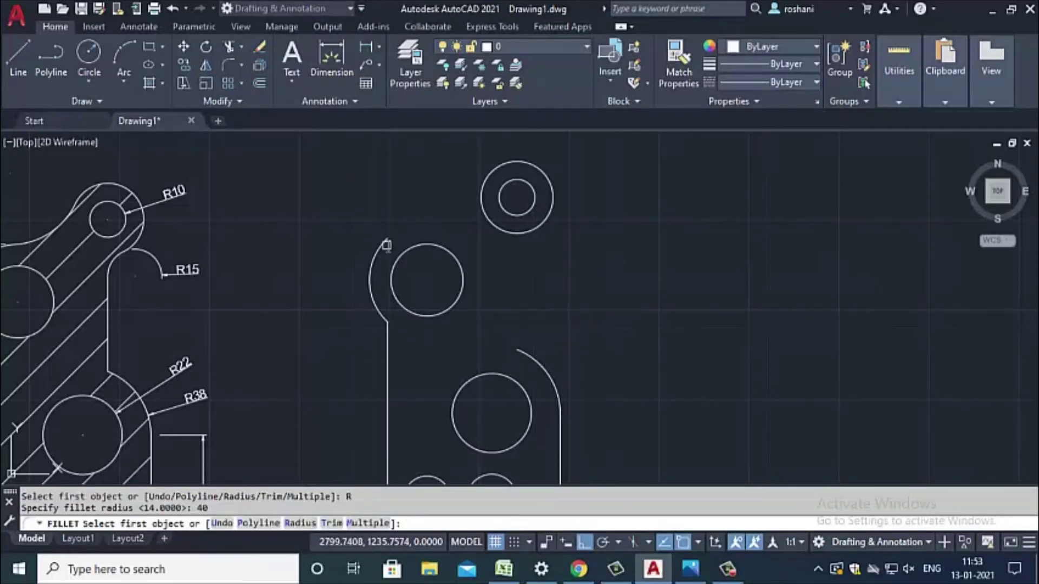
pyautogui.click(380, 242)
pyautogui.click(481, 176)
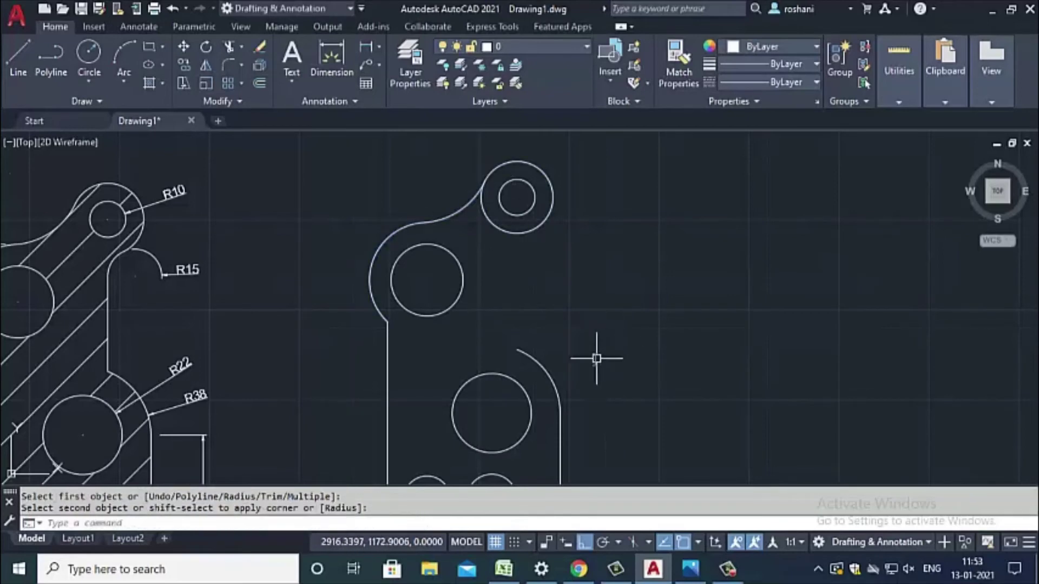
# - Draw a vertical line from the arc's endpoint up toward the top boss
pyautogui.click(17, 57)
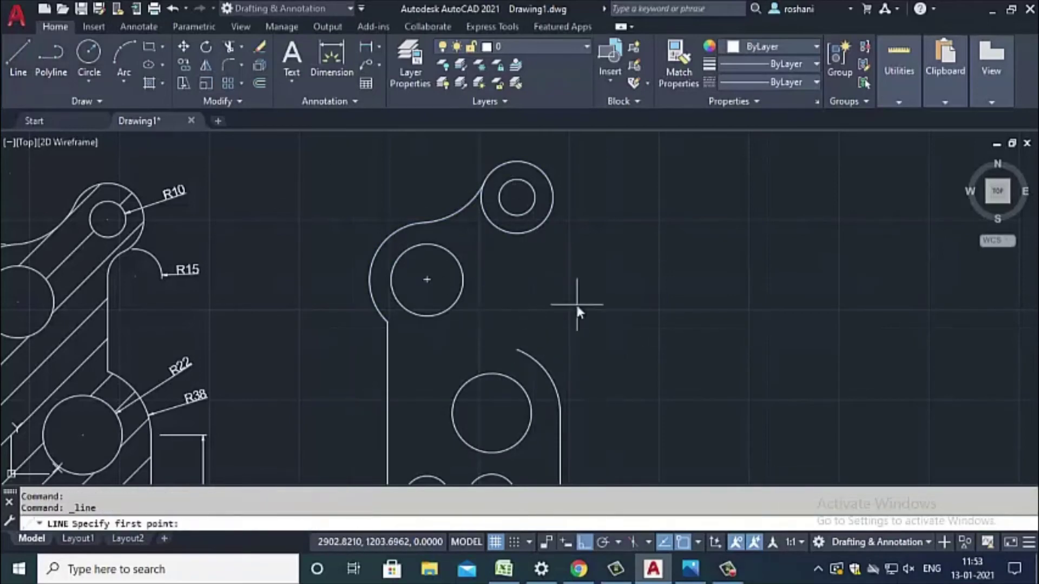
pyautogui.click(515, 350)
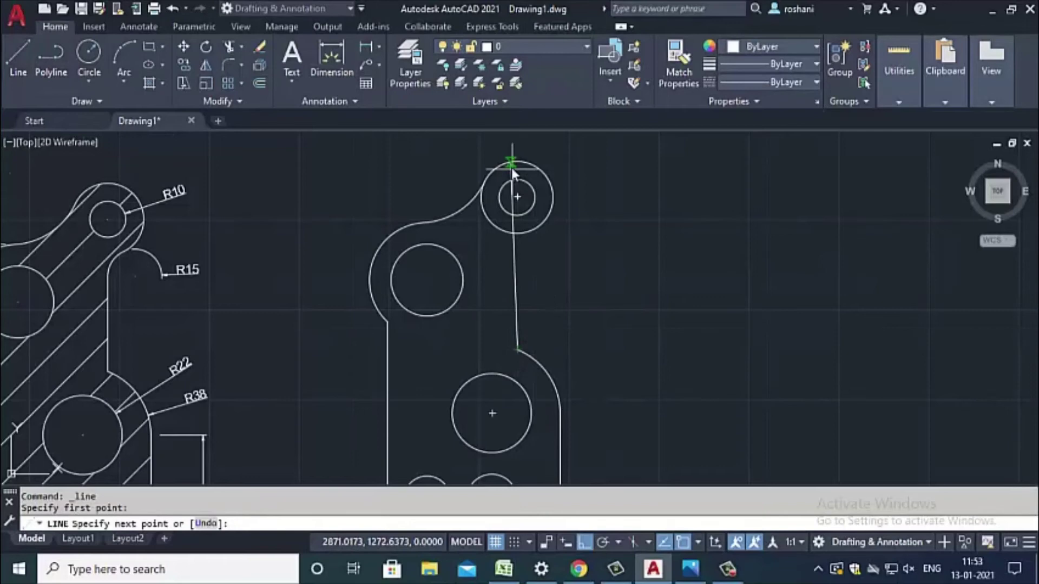
pyautogui.click(526, 141)
pyautogui.press('Escape')
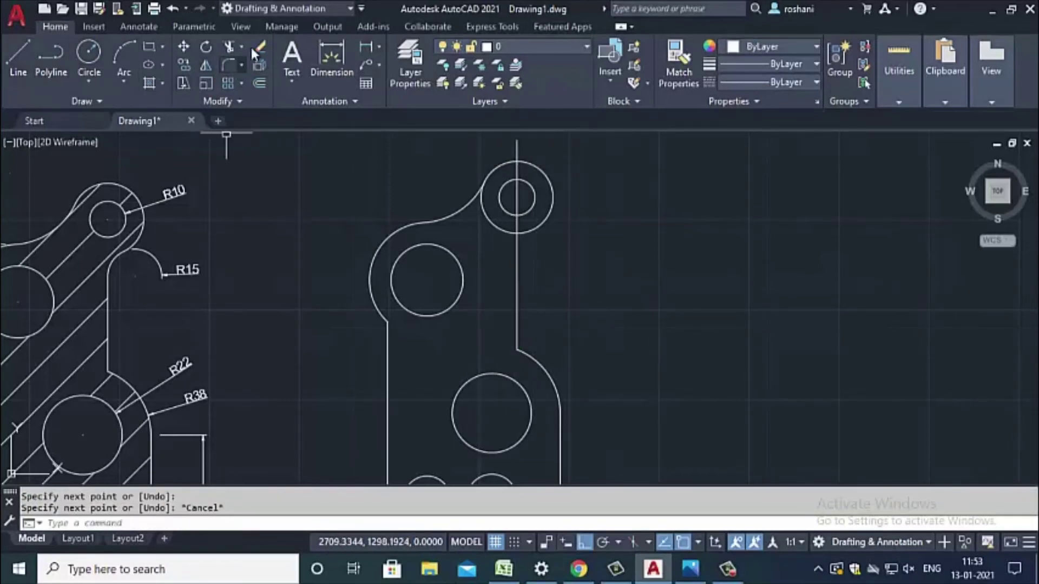
# - Trim the stray arc and the line between the circles, and erase the leftover vertical line
pyautogui.click(232, 46)
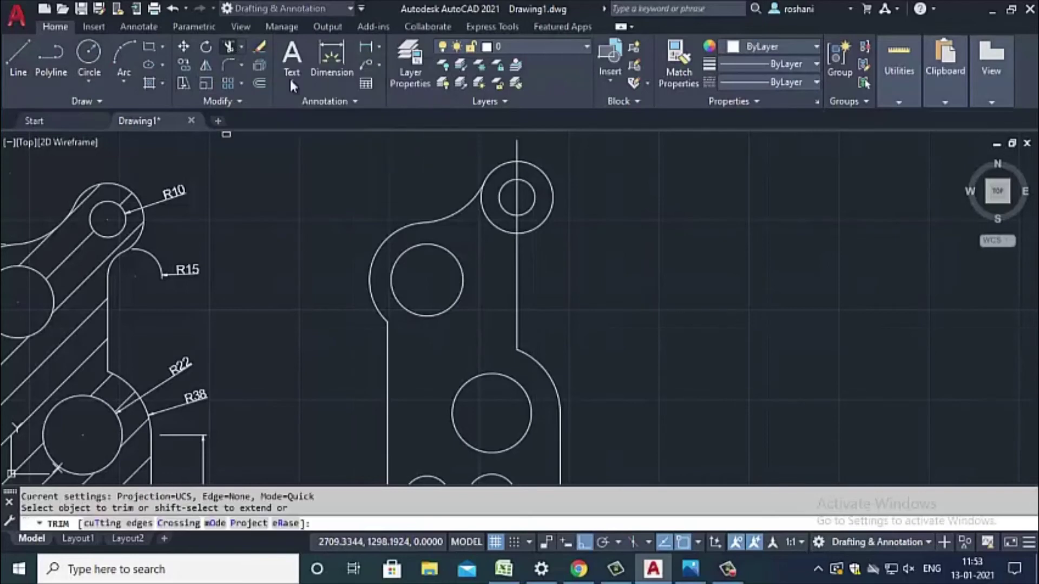
pyautogui.click(494, 224)
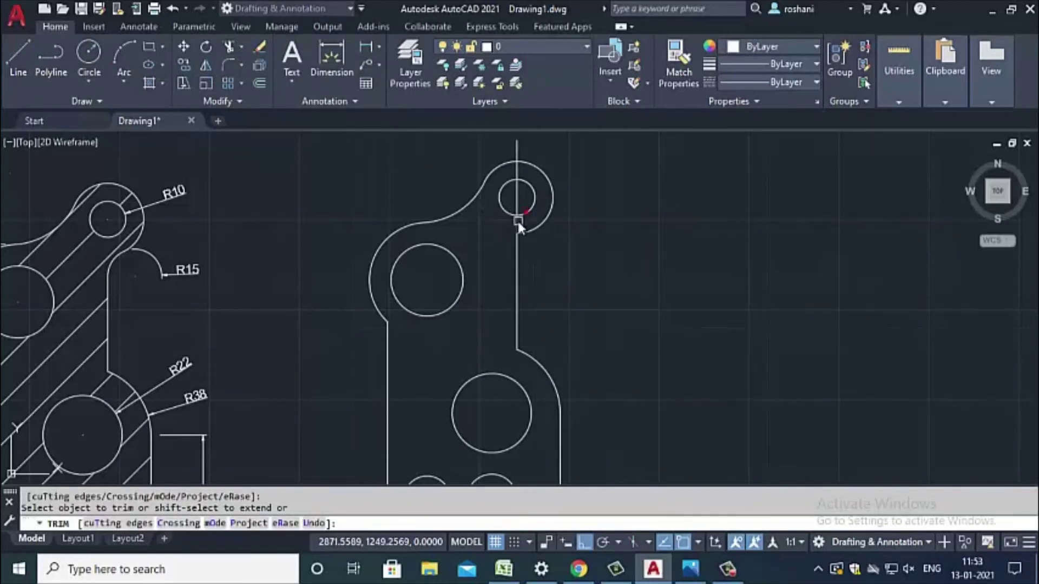
pyautogui.click(517, 222)
pyautogui.press('Escape')
pyautogui.click(518, 196)
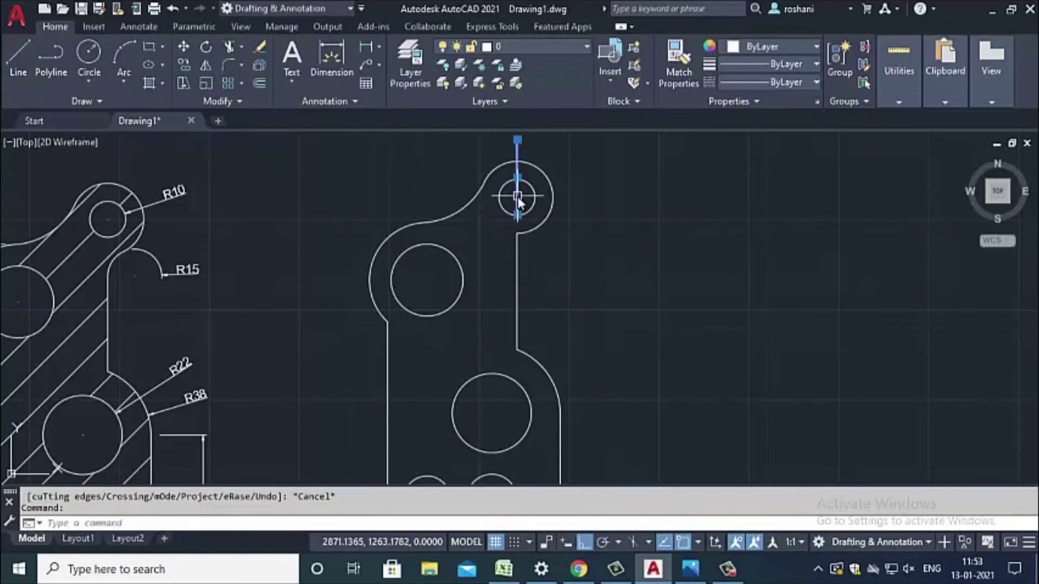
pyautogui.press('Delete')
pyautogui.scroll(-3, 581, 216)
pyautogui.scroll(2, 557, 213)
pyautogui.scroll(1, 546, 210)
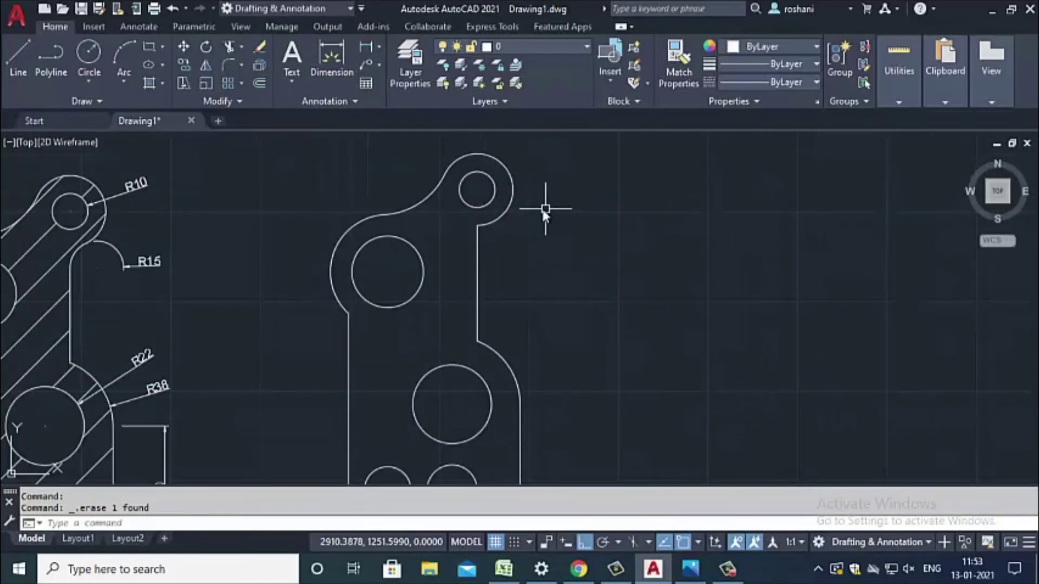
pyautogui.scroll(-3, 471, 271)
pyautogui.scroll(3, 459, 314)
# - Erase the line closing off the bottom slot
pyautogui.click(443, 342)
pyautogui.click(427, 375)
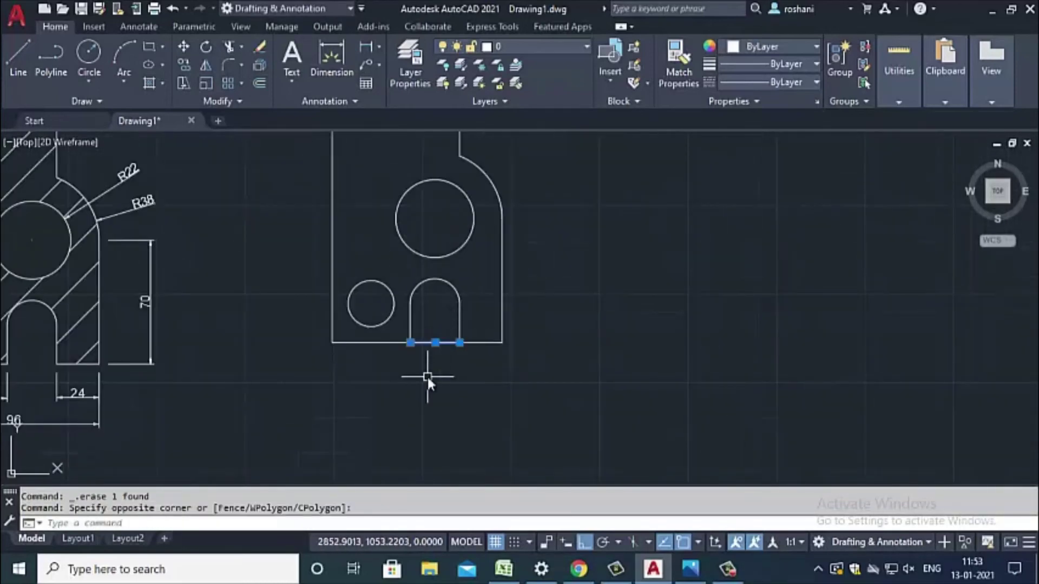
pyautogui.press('Delete')
pyautogui.scroll(-3, 476, 308)
pyautogui.scroll(5, 443, 201)
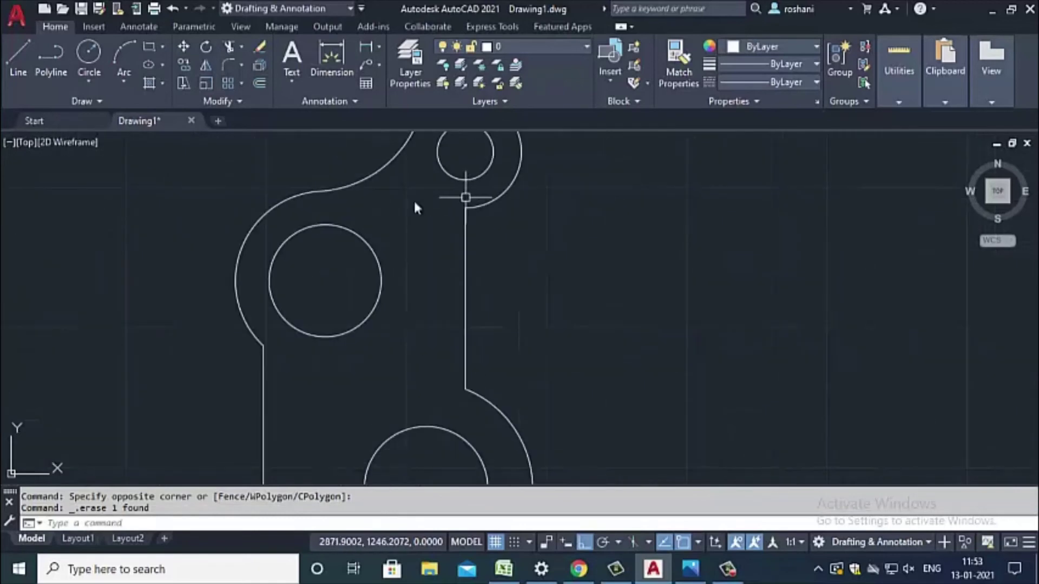
# - Fillet the vertical line to the arc below the top hole with radius 15
pyautogui.click(223, 65)
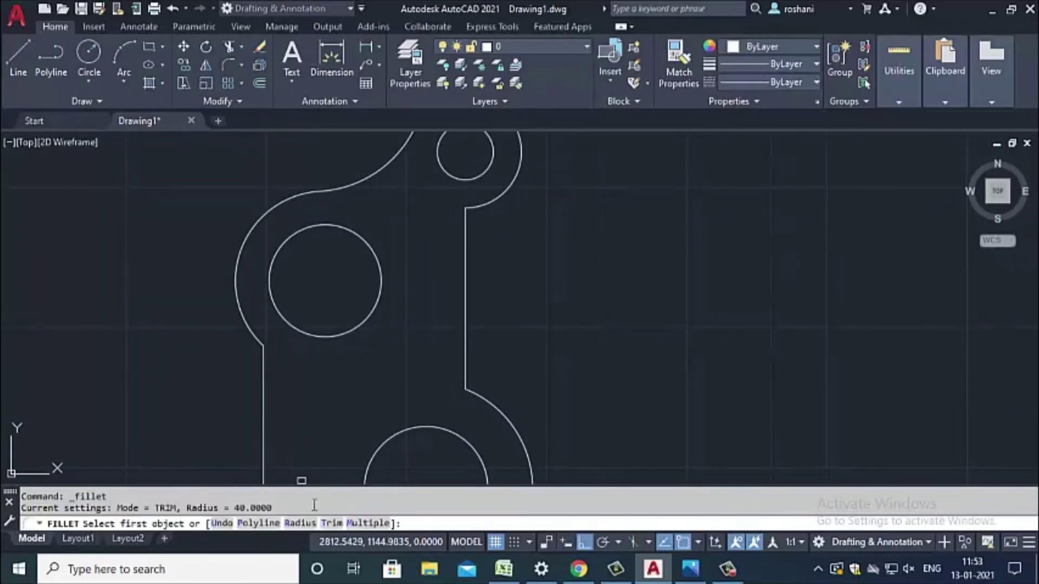
pyautogui.click(309, 526)
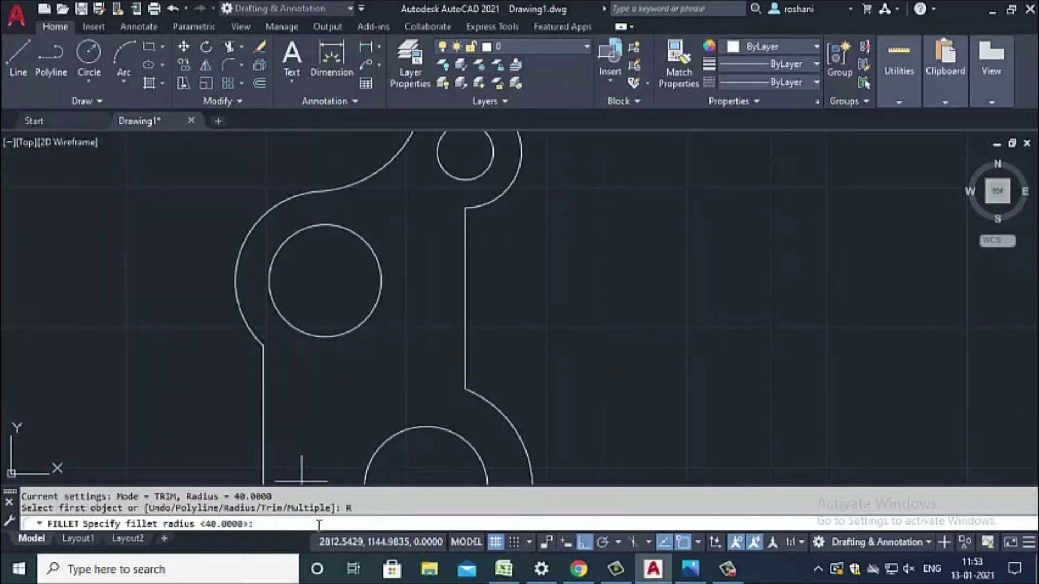
pyautogui.write('15')
pyautogui.press('Return')
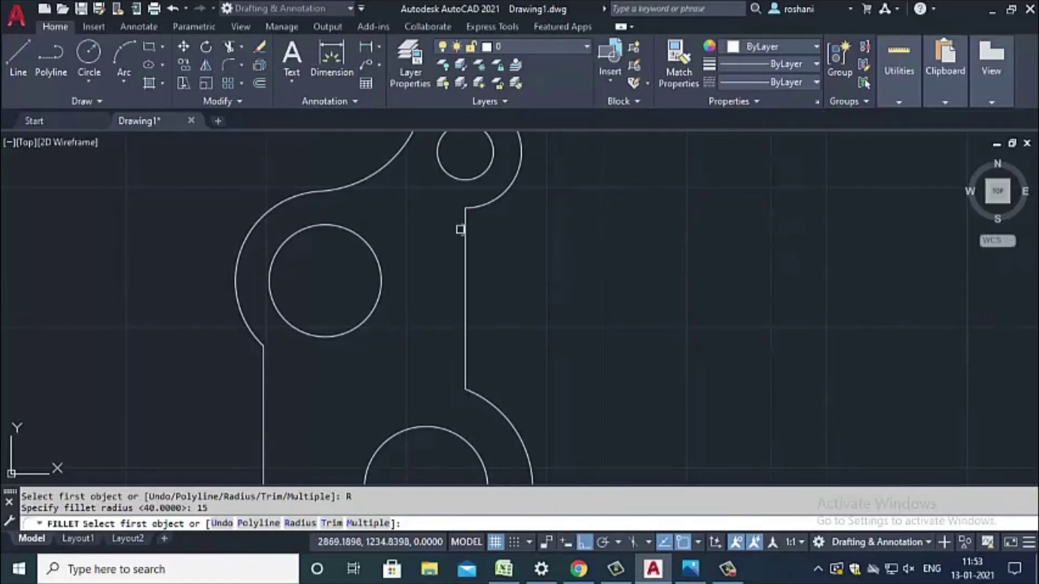
pyautogui.click(464, 228)
pyautogui.click(503, 201)
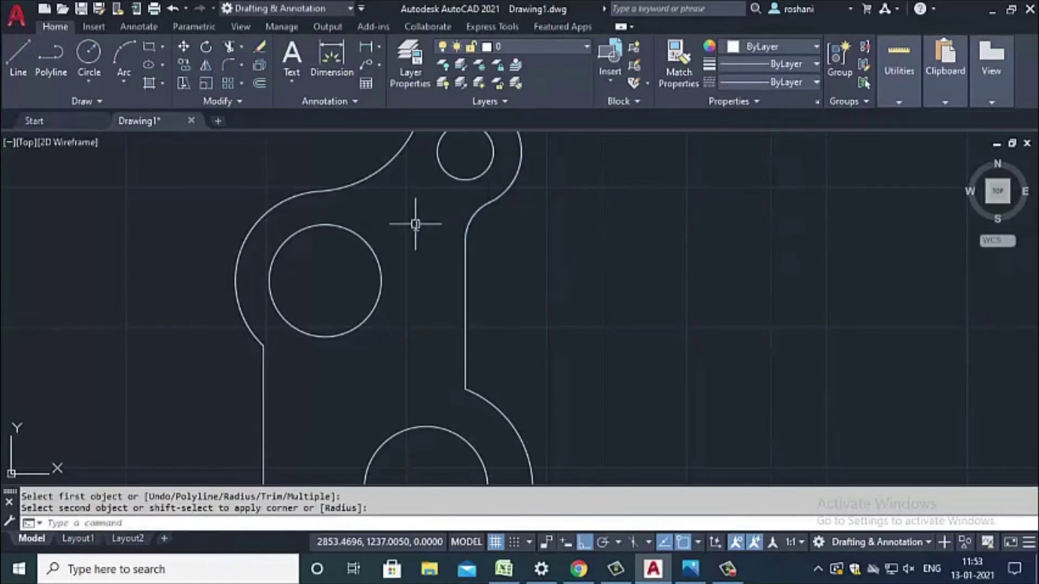
pyautogui.scroll(-2, 417, 220)
pyautogui.scroll(5, 294, 274)
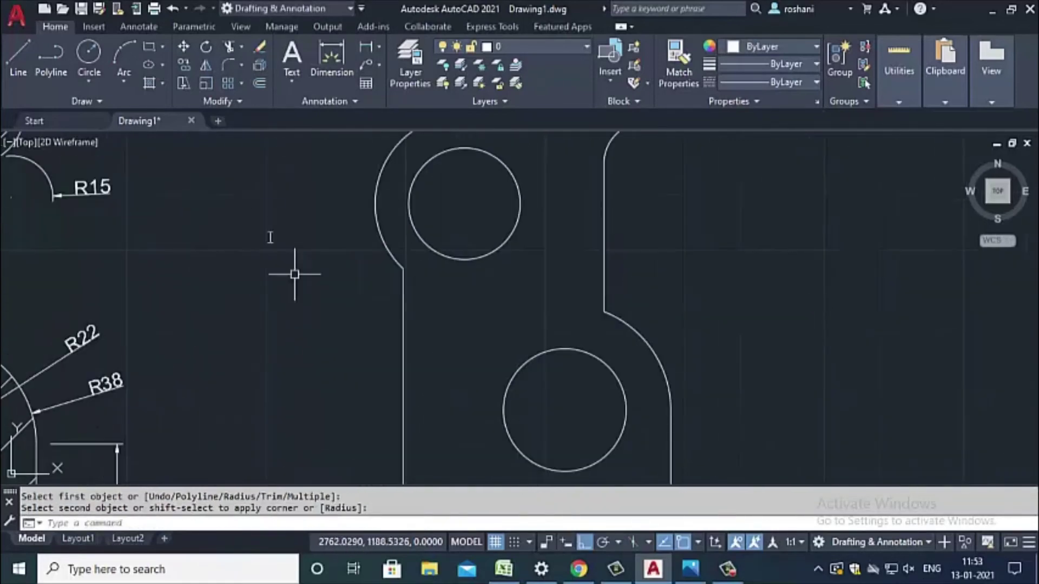
# - Attempt a fillet between the left vertical line and the lower arc
pyautogui.click(226, 65)
pyautogui.write('14')
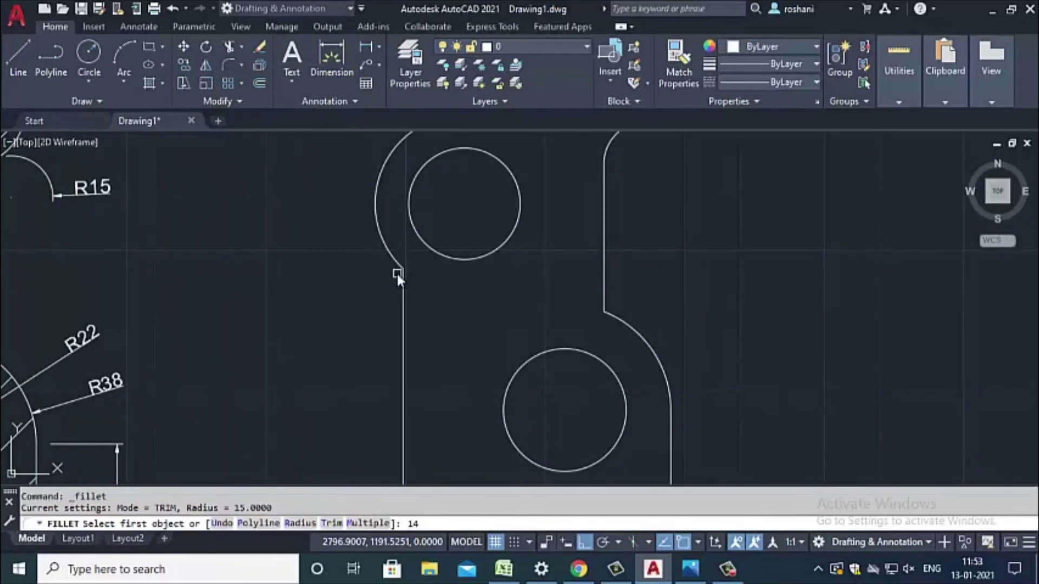
pyautogui.click(396, 272)
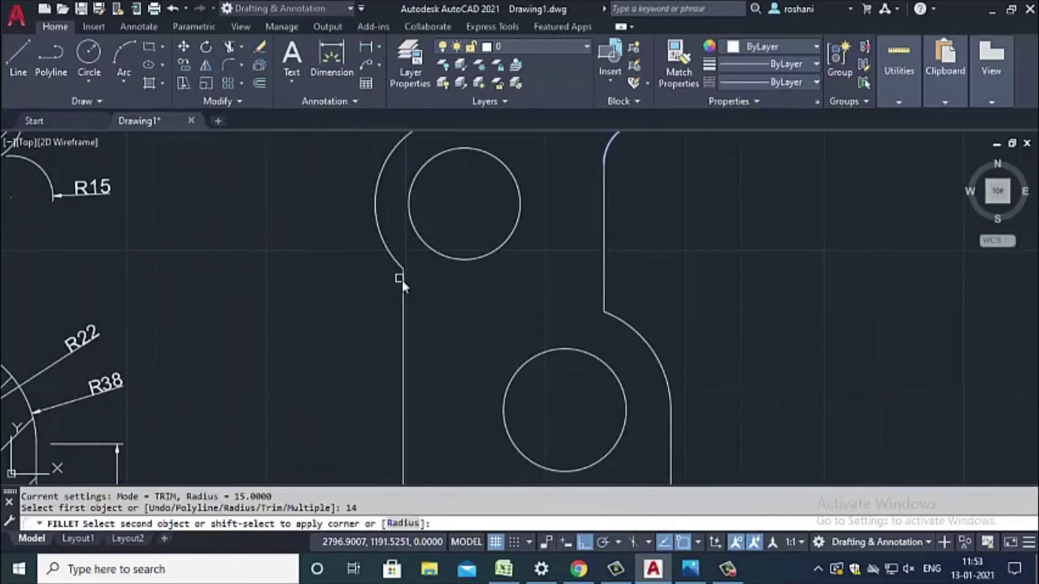
pyautogui.click(401, 279)
pyautogui.press('Escape')
pyautogui.press('Escape')
# - Retry the left-corner fillet with the radius set to 14
pyautogui.write('f')
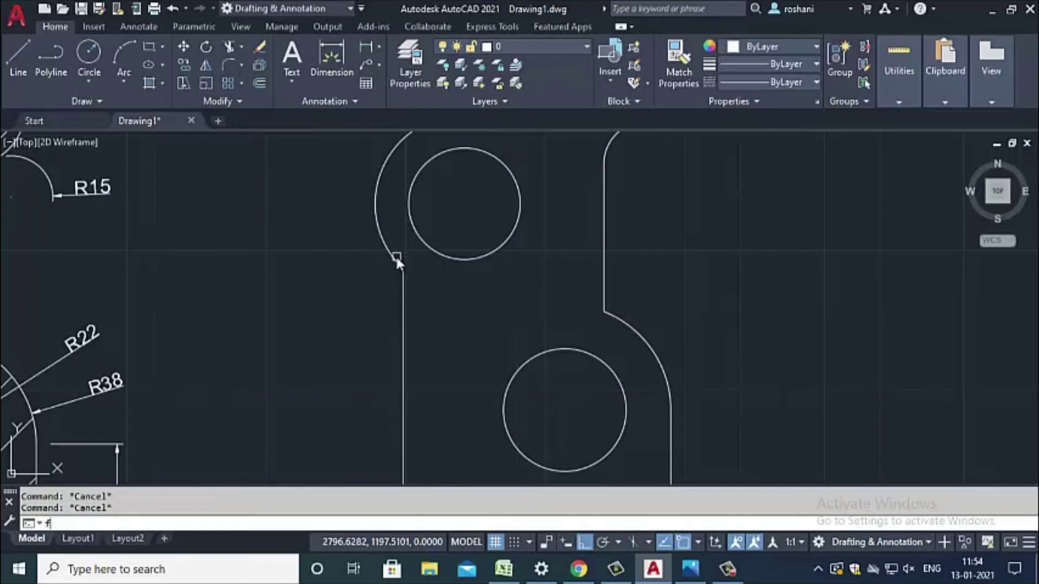
pyautogui.press('Return')
pyautogui.click(299, 524)
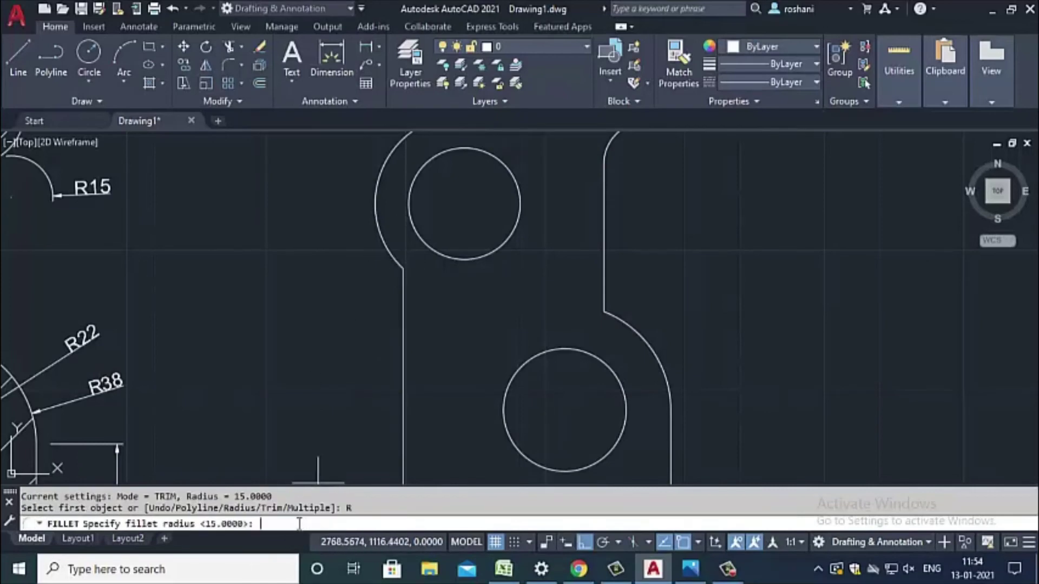
pyautogui.write('14')
pyautogui.press('Return')
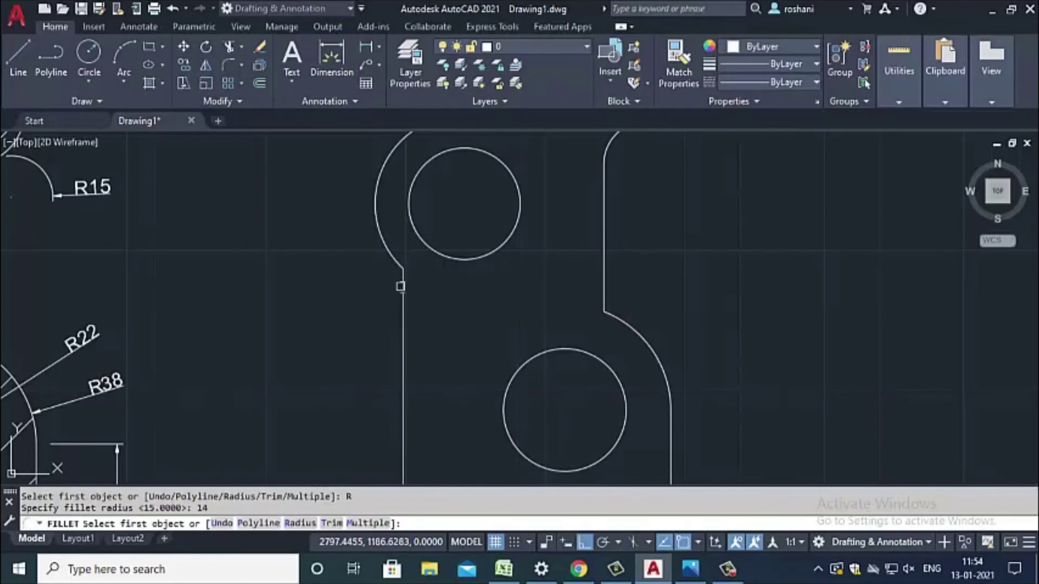
pyautogui.click(400, 286)
pyautogui.press('Escape')
pyautogui.scroll(-4, 615, 306)
pyautogui.moveTo(615, 306); pyautogui.dragTo(550, 309, button='middle')
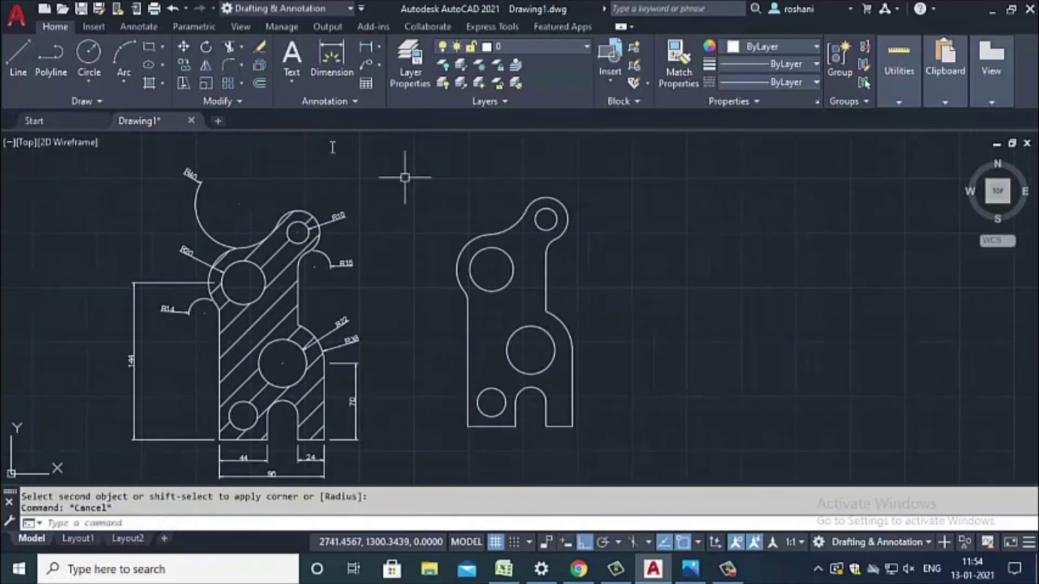
# - Fill the copied bracket profile around its holes with ANSI31 diagonal hatch
pyautogui.click(153, 80)
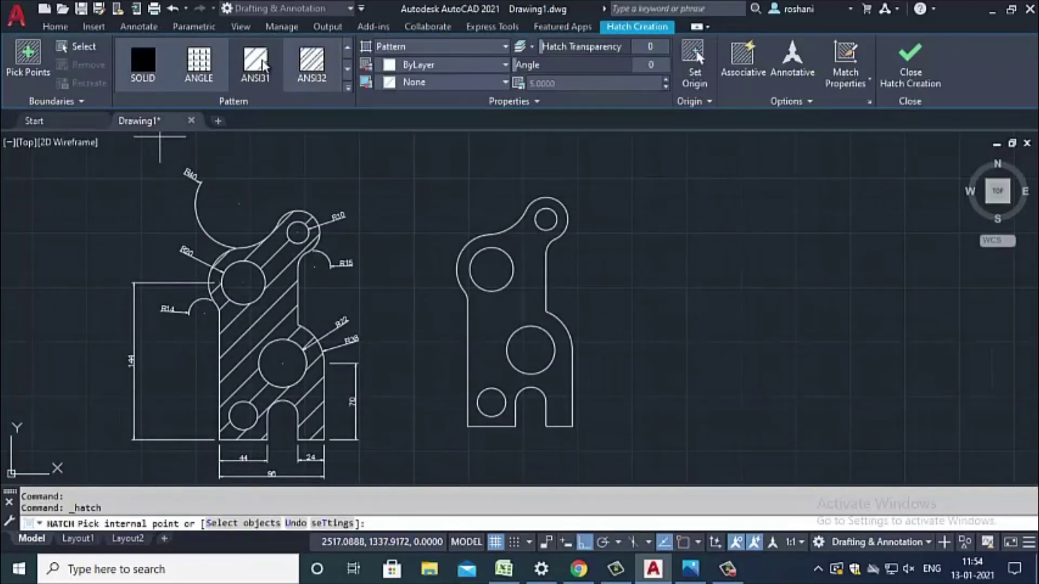
pyautogui.click(530, 301)
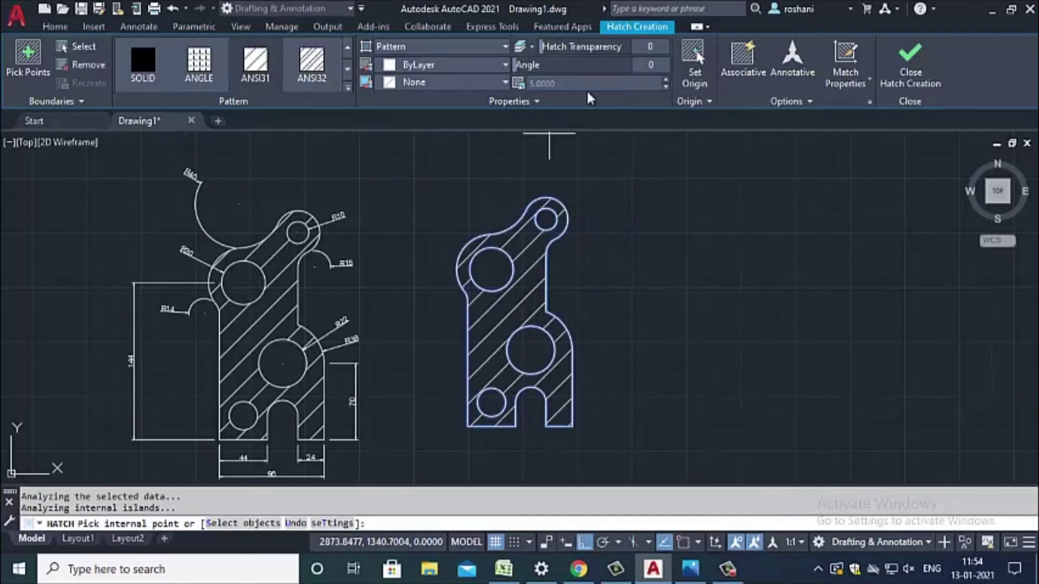
pyautogui.press('Escape')
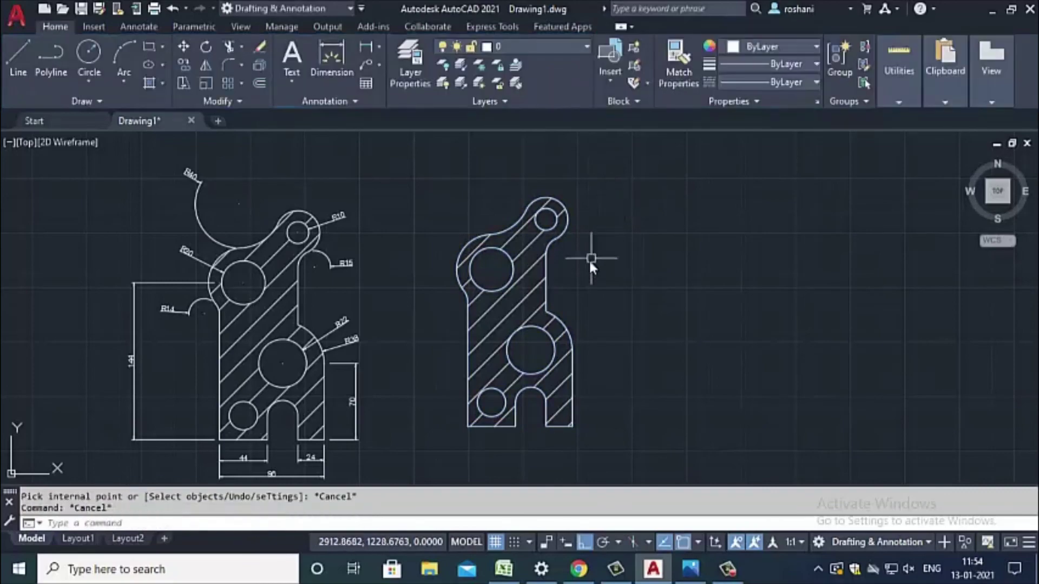
pyautogui.scroll(2, 584, 262)
pyautogui.scroll(-1, 534, 252)
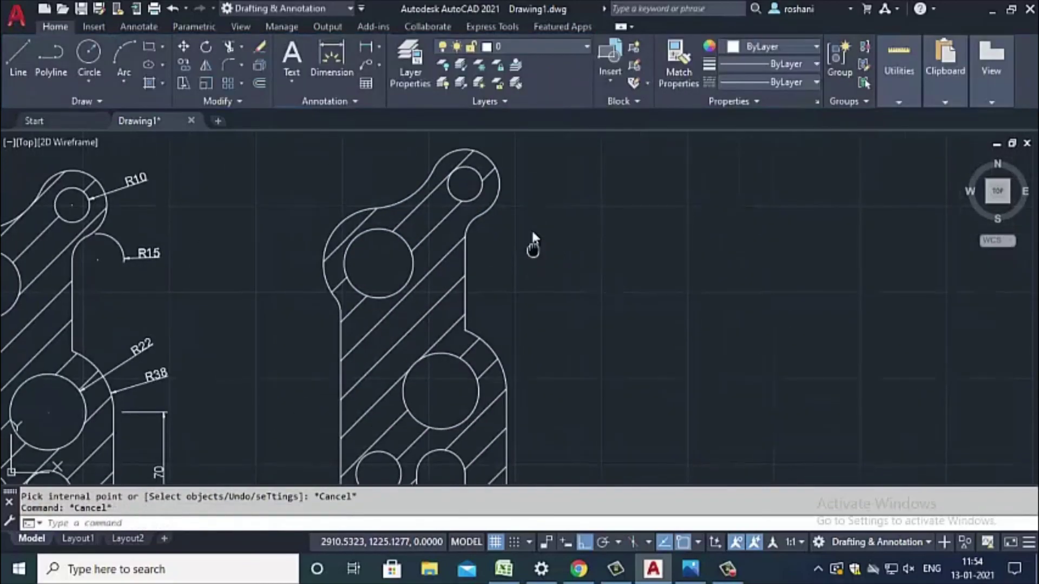
pyautogui.scroll(-1, 531, 230)
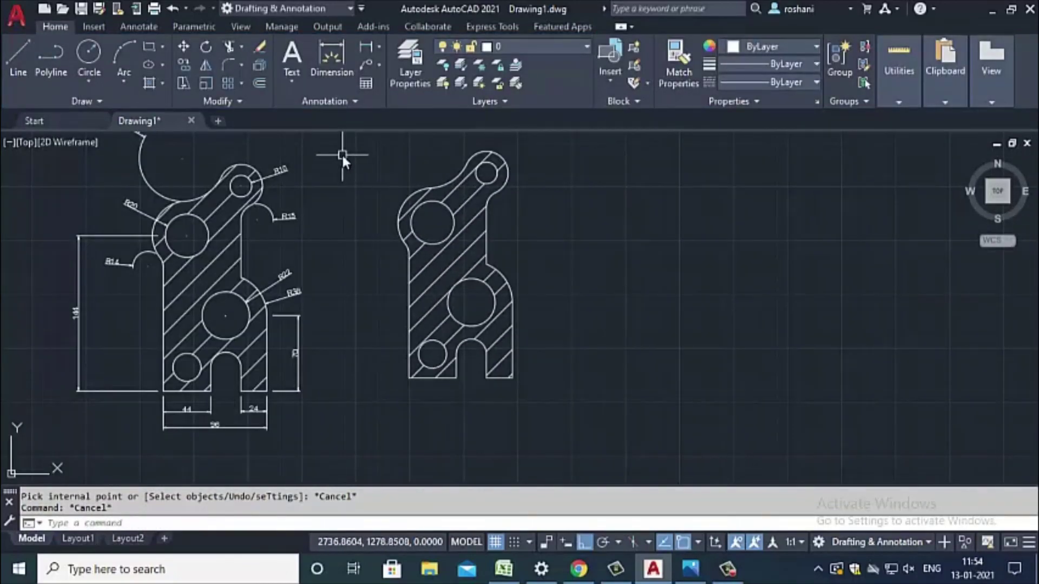
pyautogui.scroll(-2, 346, 158)
# - Window-erase the left reference drawing and zoom extents onto the hatched copy
pyautogui.click(372, 156)
pyautogui.click(156, 445)
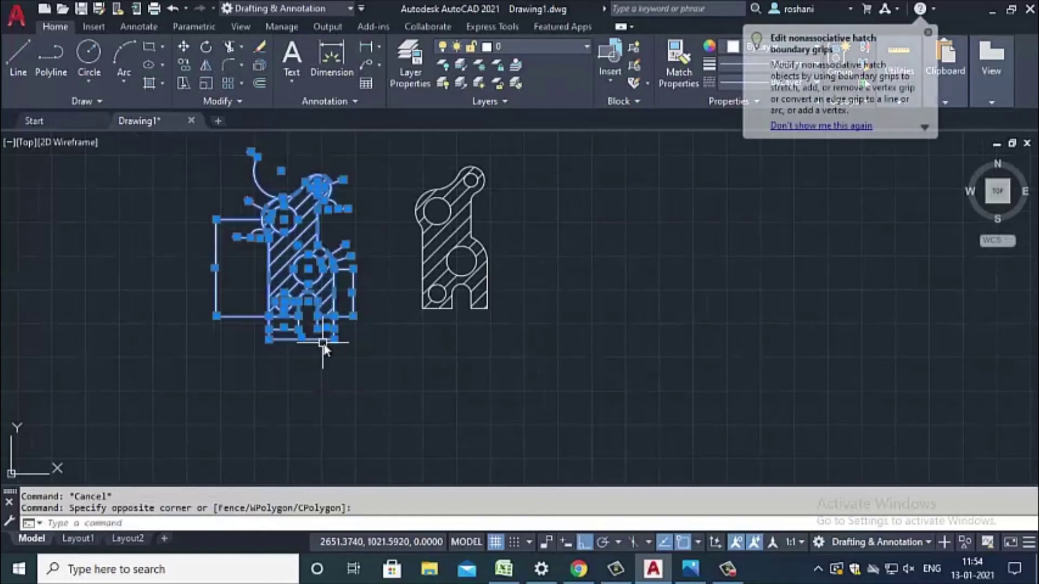
pyautogui.press('Delete')
pyautogui.write('z')
pyautogui.press('Return')
pyautogui.write('e')
pyautogui.press('Return')
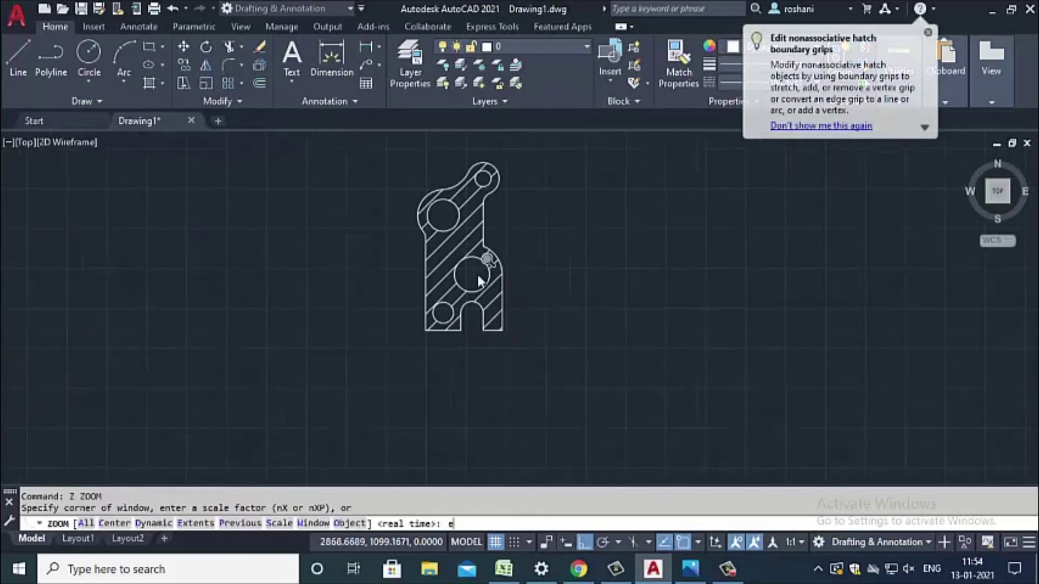